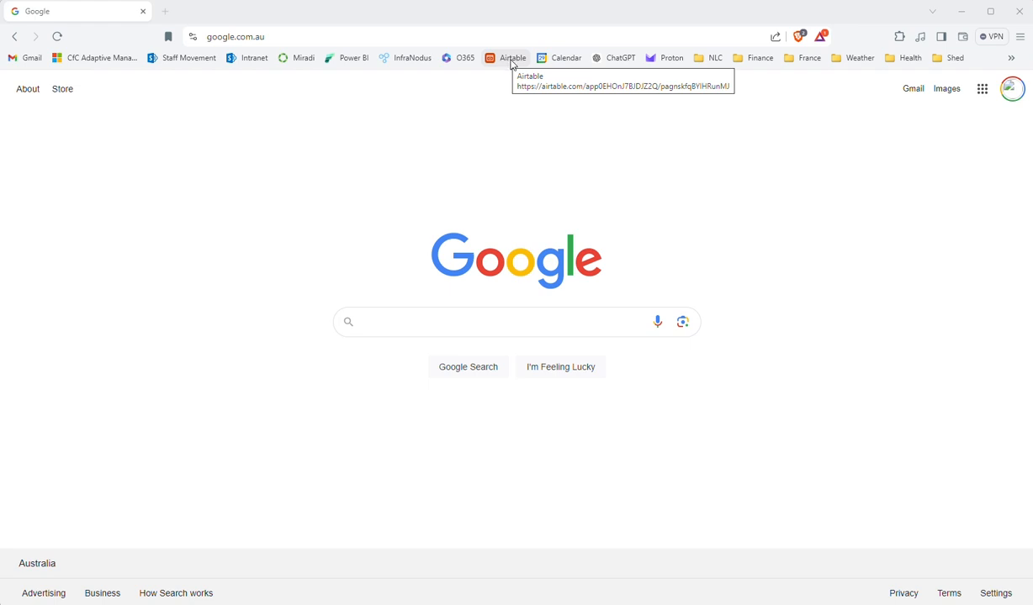
- Open the CfC M&E interface in Airtable, view its Calendar page and return to the Planner page
click(512, 65)
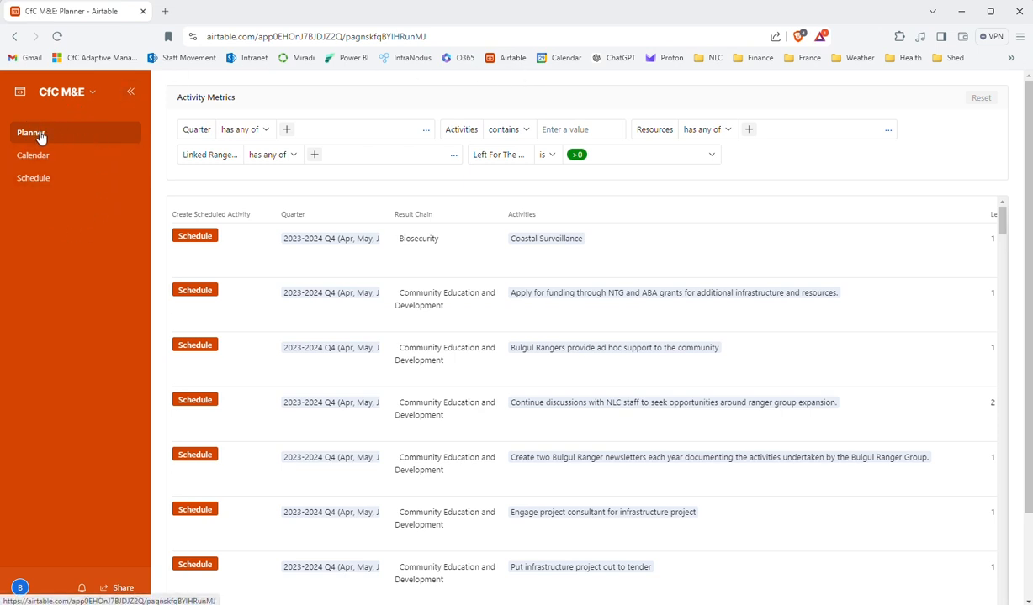
click(38, 161)
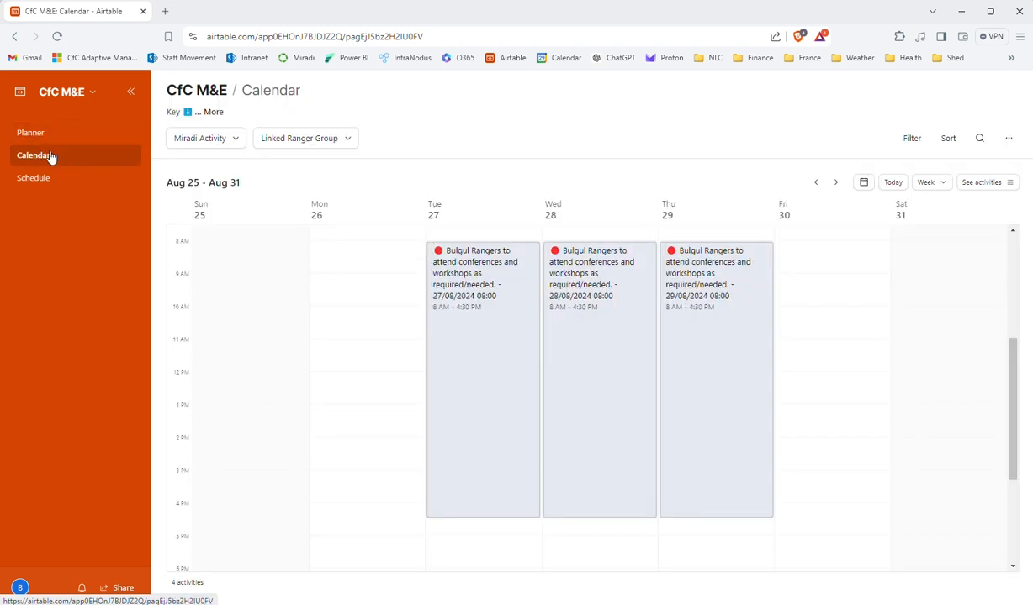
click(46, 135)
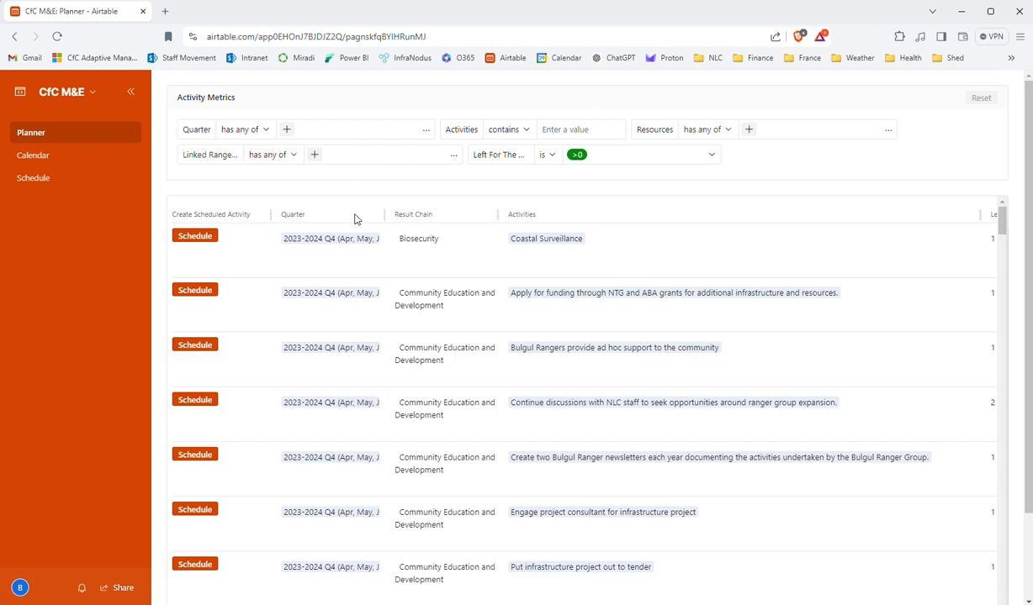
- Filter the planner's activities by quarter to 2024-2025 Q1 (Jul, Aug, Sep 24)
click(286, 131)
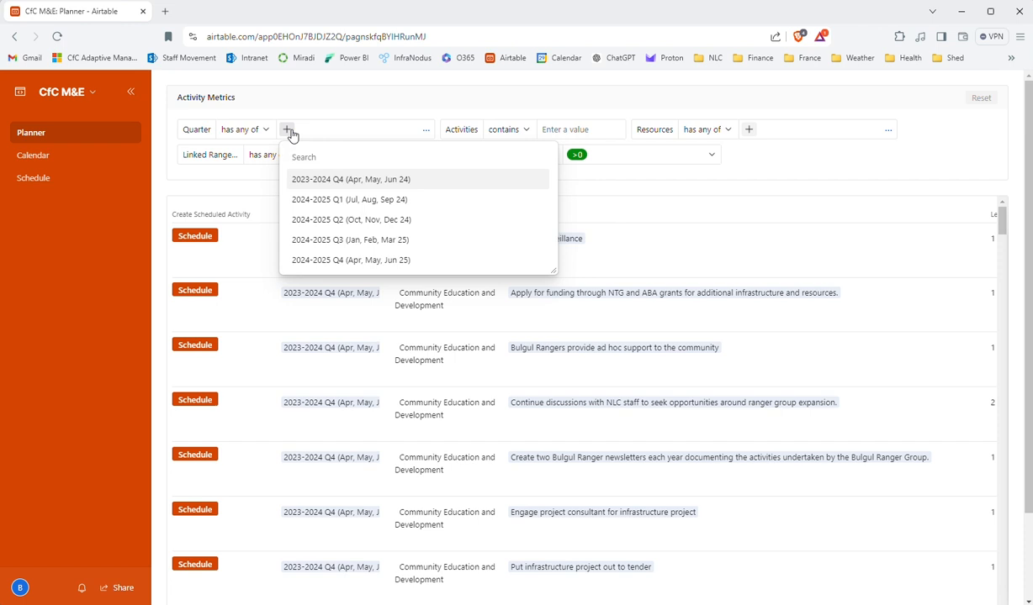
click(357, 202)
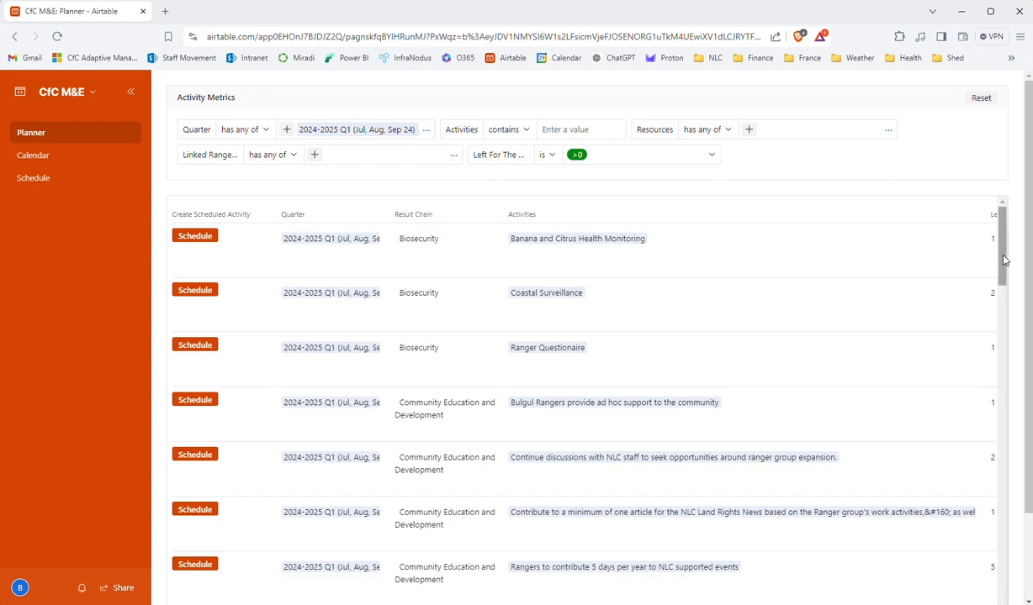
mouse_move(998, 269)
mouse_down()
mouse_move(999, 570)
mouse_move(1003, 268)
mouse_up()
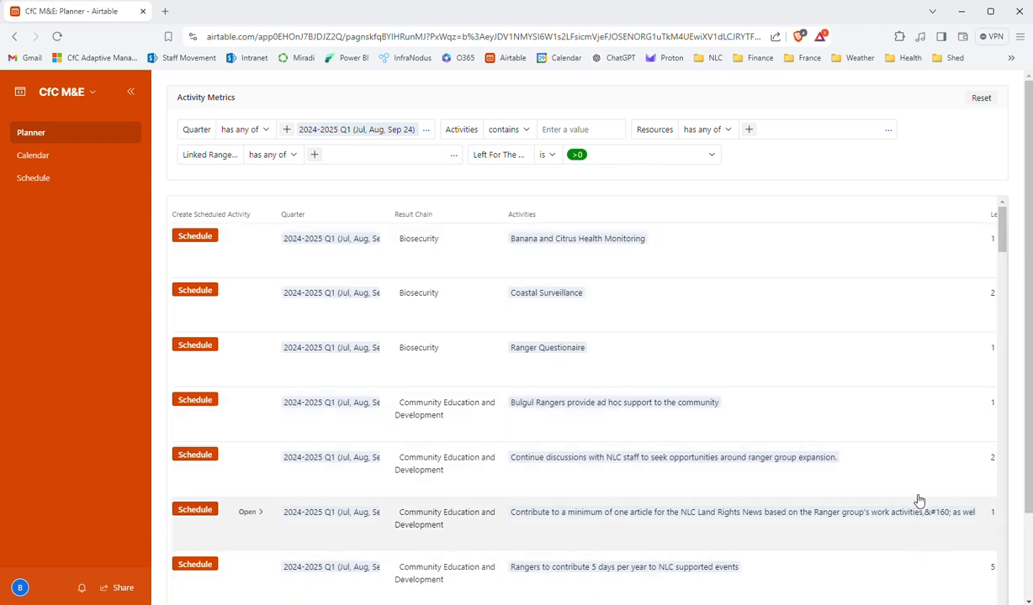
- Narrow the Activities column of the planner table to less than half its width so more columns fit alongside it
scroll(920, 493, down, 3)
scroll(920, 493, down, 10)
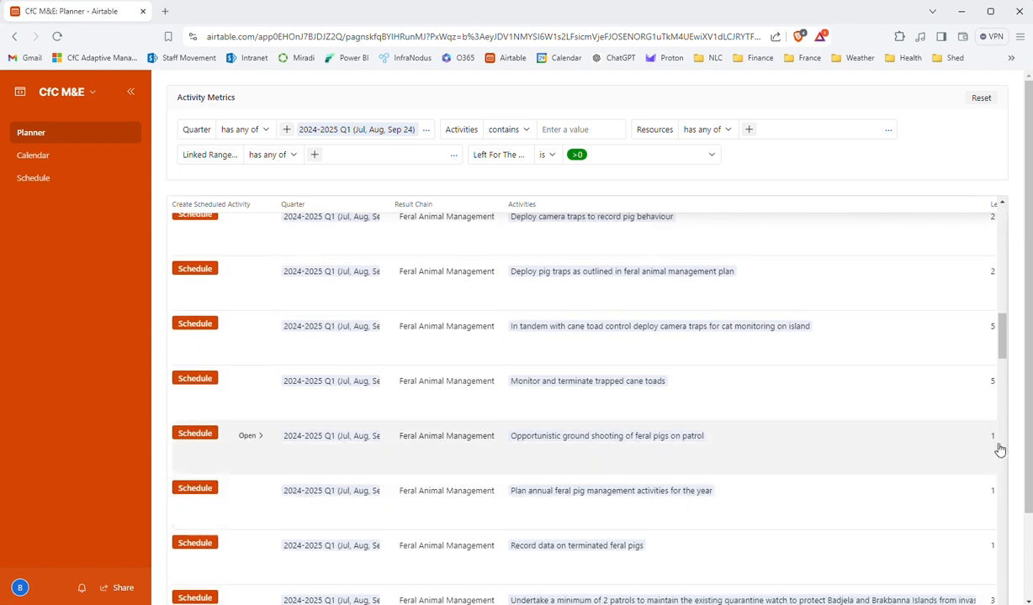
scroll(1027, 429, down, 2)
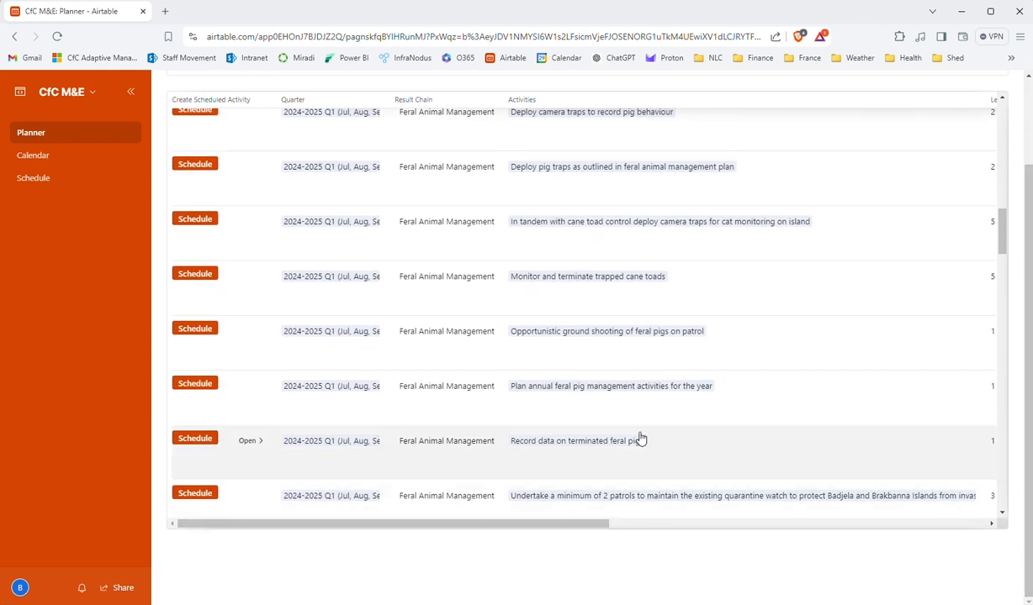
drag(537, 526, 824, 532)
scroll(697, 351, down, 10)
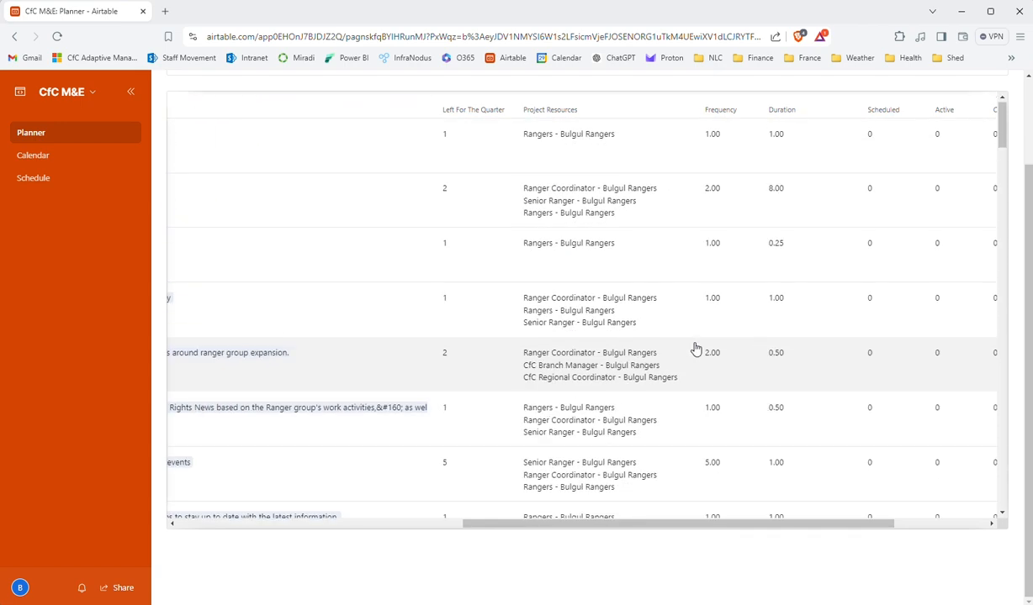
drag(606, 527, 475, 539)
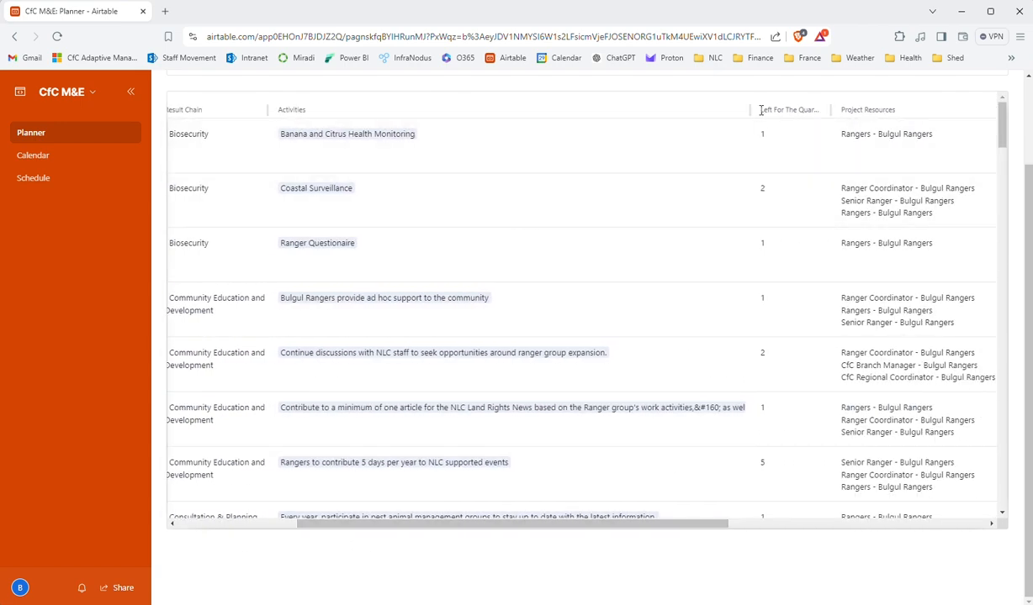
drag(746, 109, 472, 118)
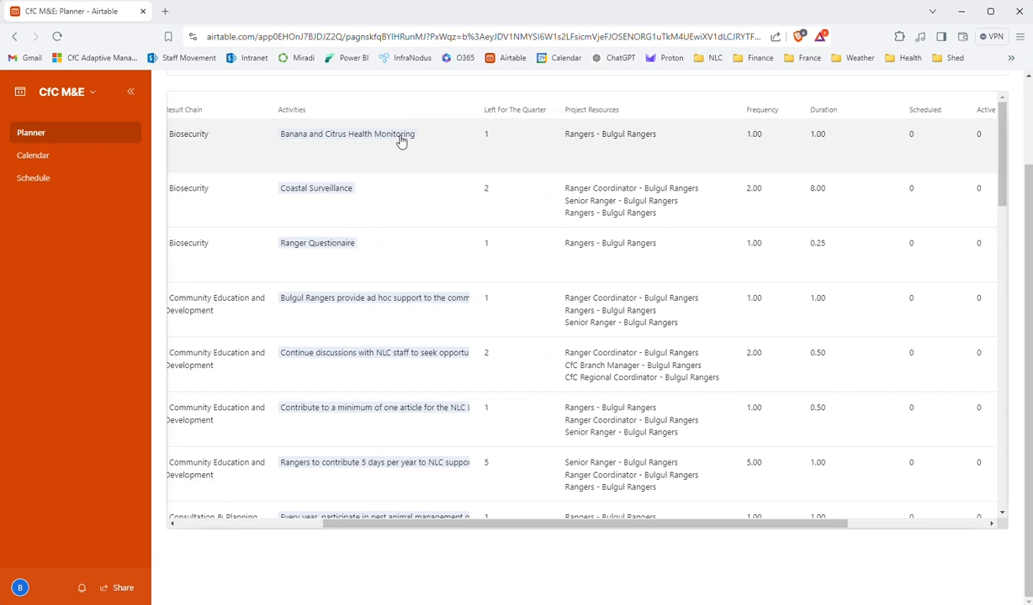
- Examine the planner table's columns for remaining activities, project resources, frequency, duration and the scheduled, active, complete, cancelled and overdue counts
scroll(783, 120, down, 2)
scroll(731, 188, up, 2)
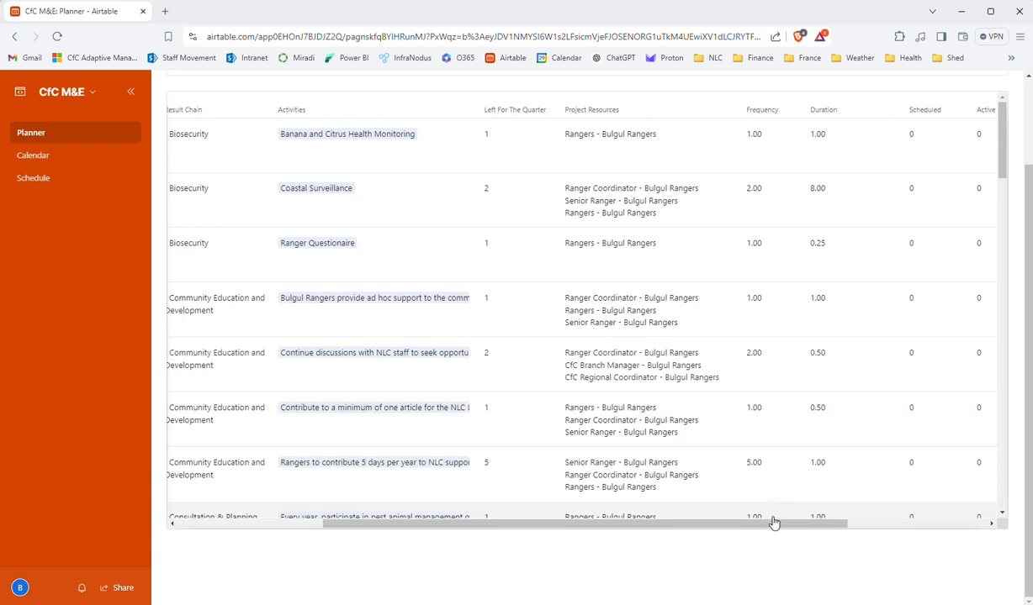
drag(776, 525, 936, 537)
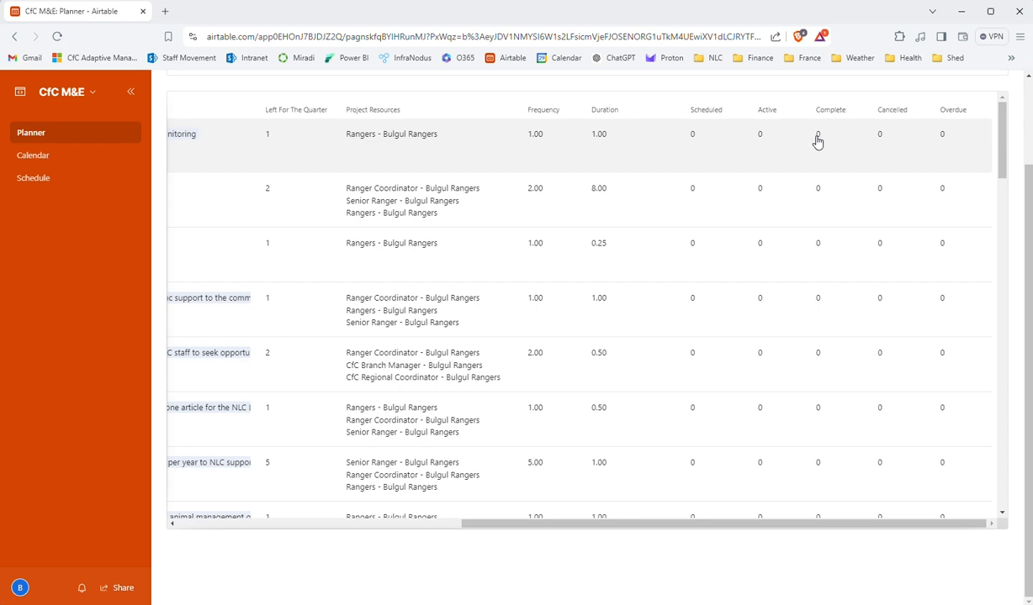
drag(622, 530, 311, 546)
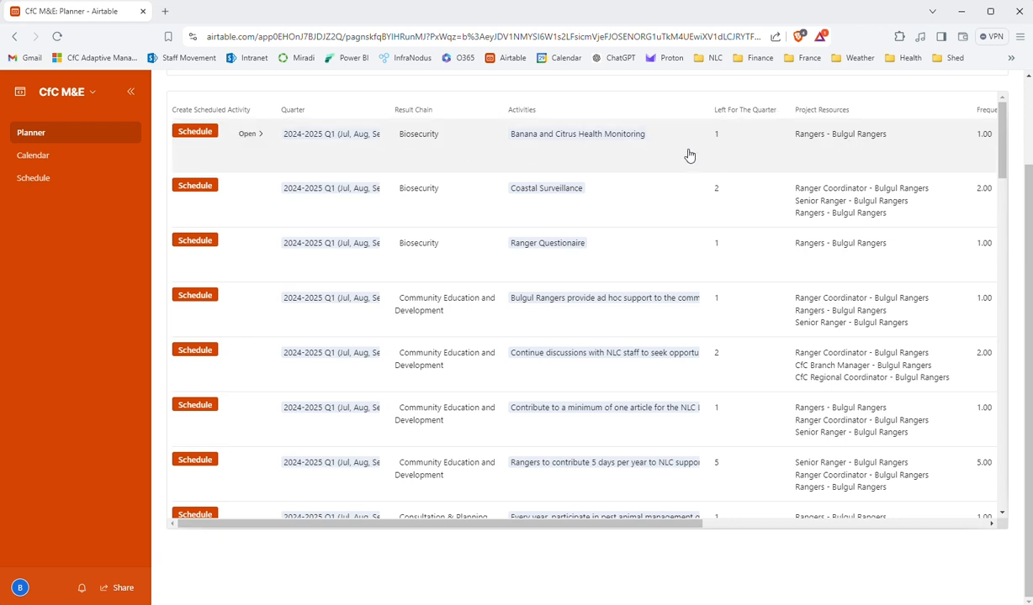
scroll(721, 160, down, 1)
scroll(721, 155, up, 1)
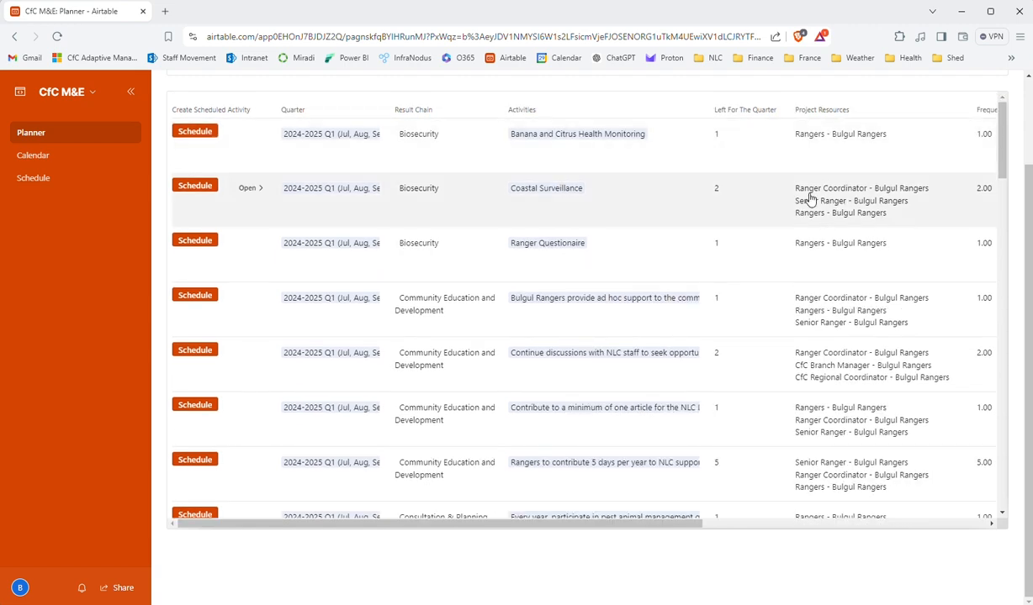
drag(646, 530, 555, 544)
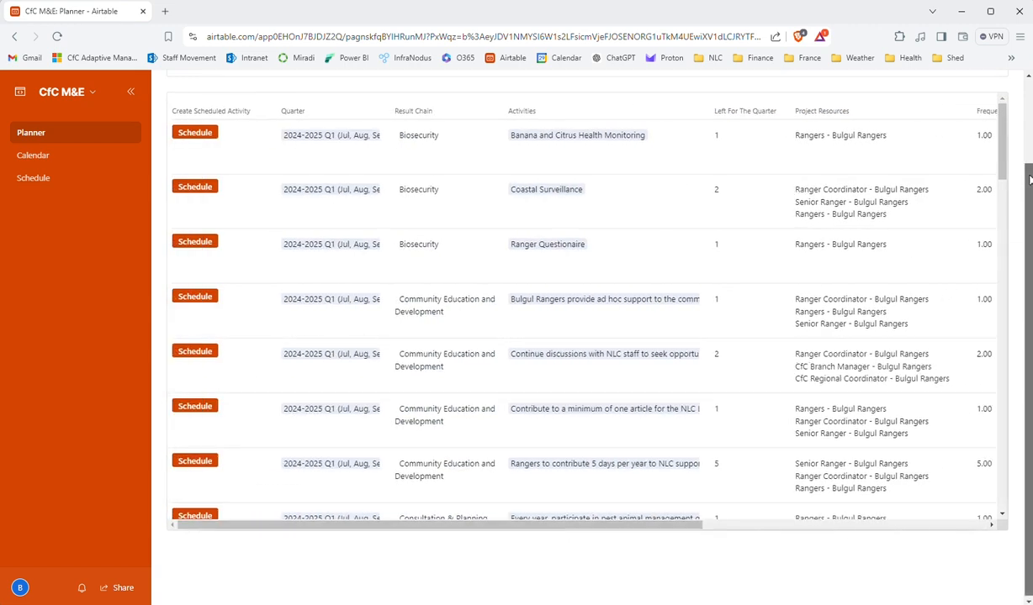
- Filter the planner to activities containing "pig" and look through the matching activities
scroll(1026, 172, up, 2)
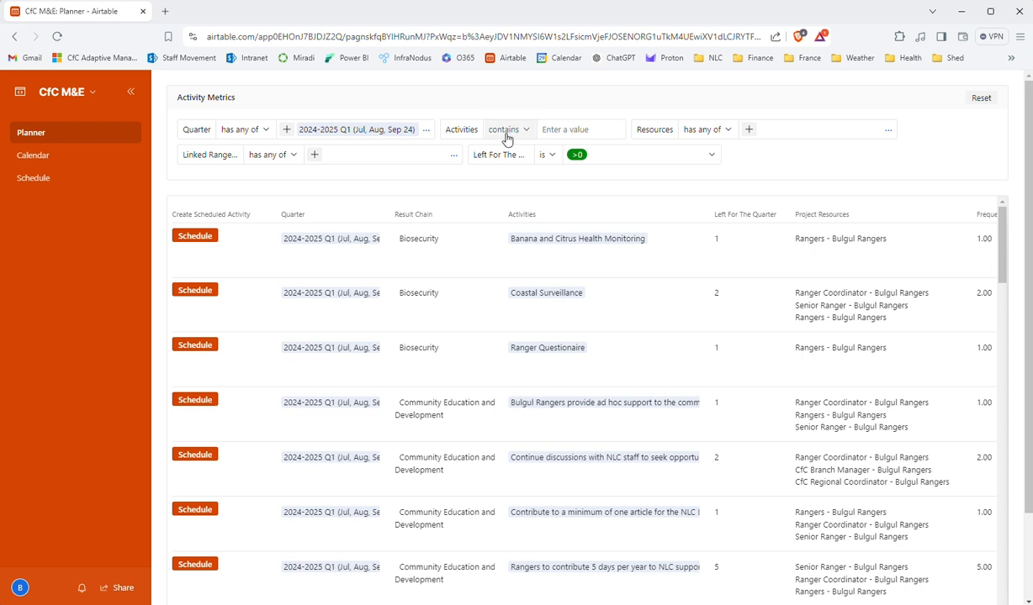
click(578, 128)
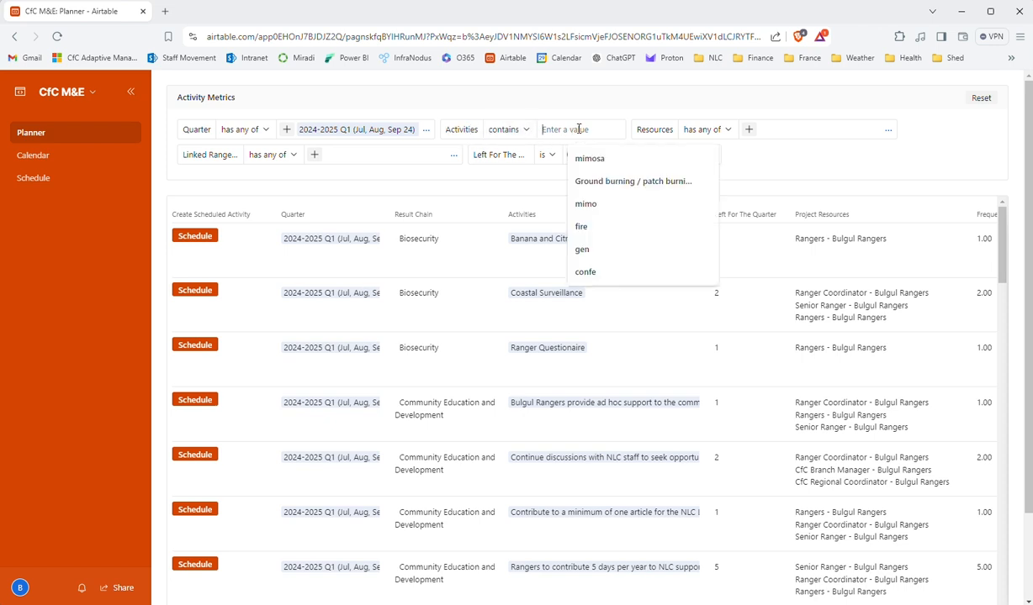
text(pig)
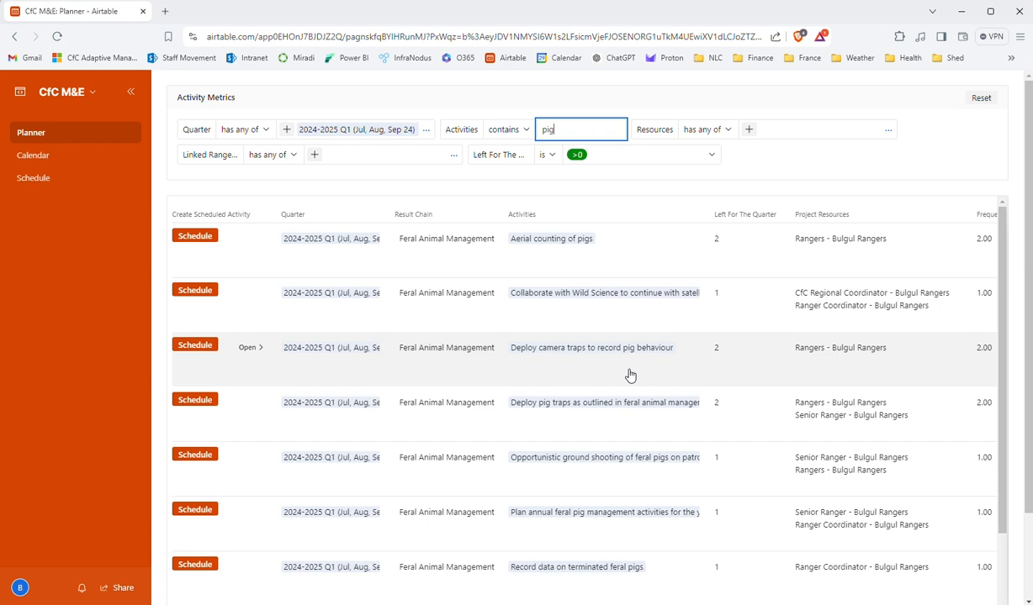
scroll(630, 376, down, 1)
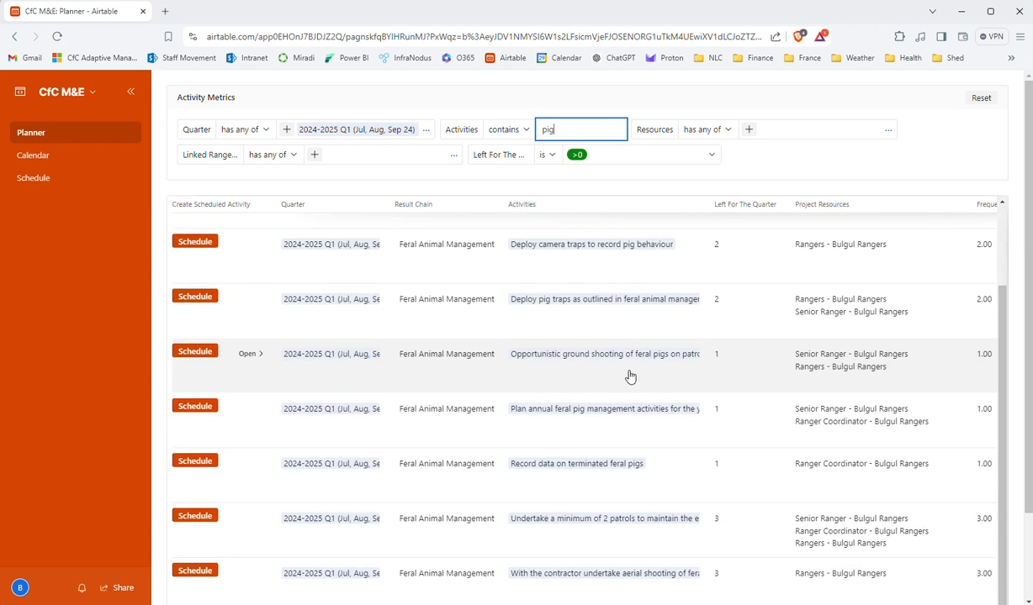
scroll(629, 376, up, 2)
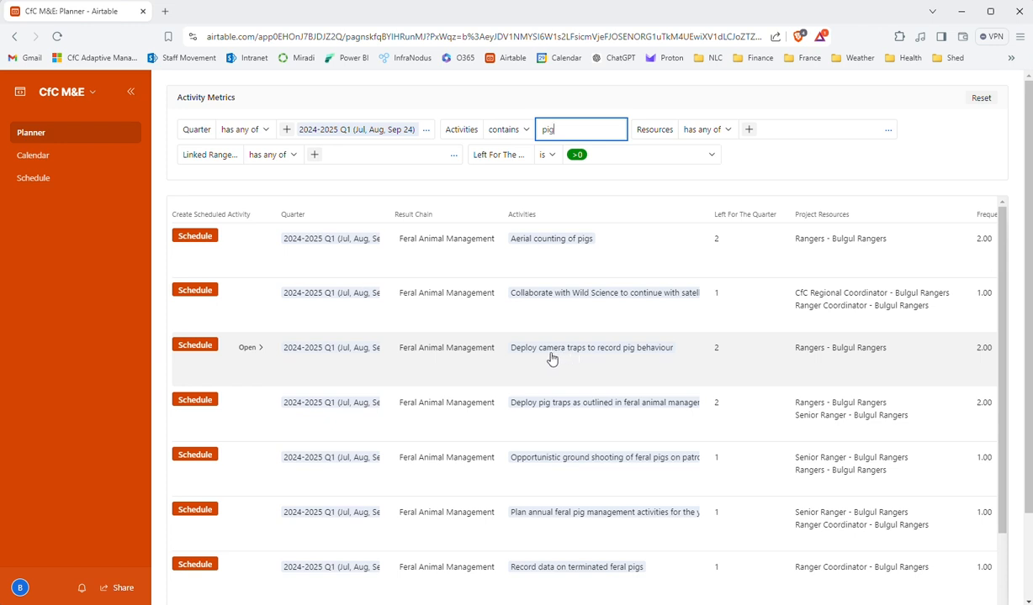
- Open the scheduling form for the activity "Deploy camera traps to record pig behaviour" in a new browser tab and switch to it
right_click(195, 350)
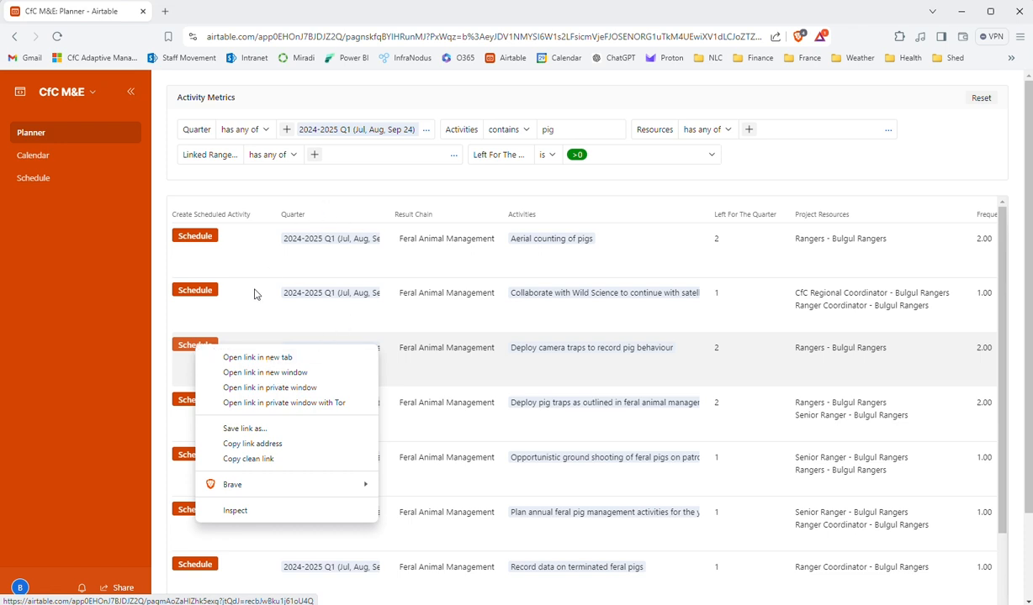
click(263, 358)
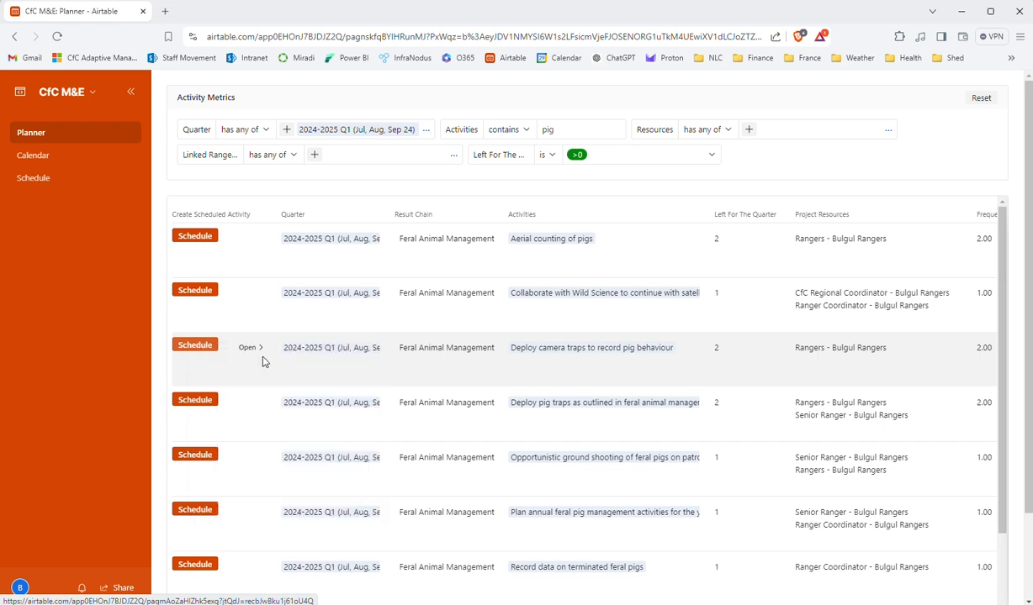
scroll(244, 303, down, 1)
scroll(226, 269, up, 1)
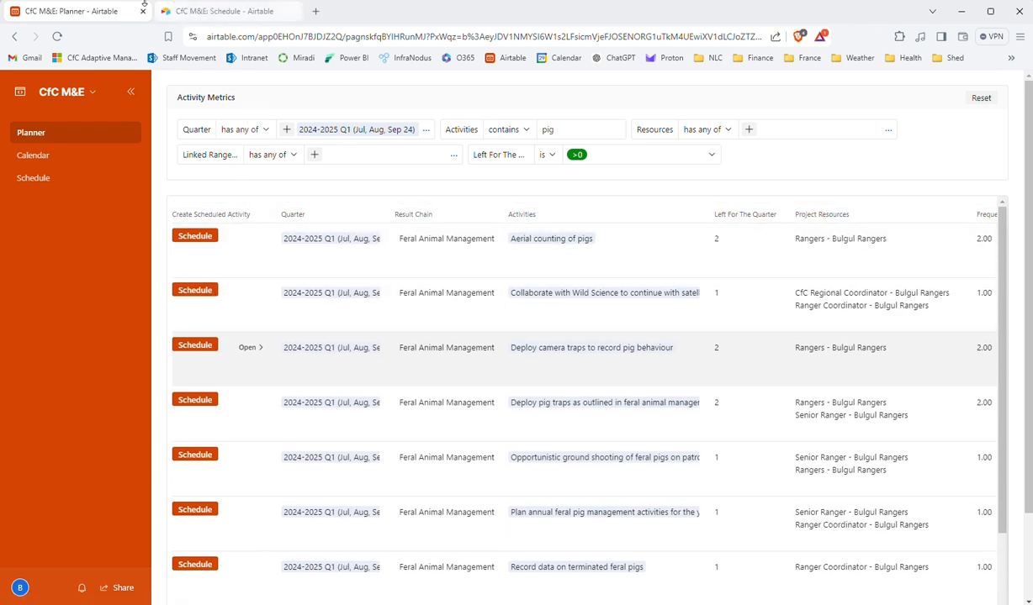
click(223, 12)
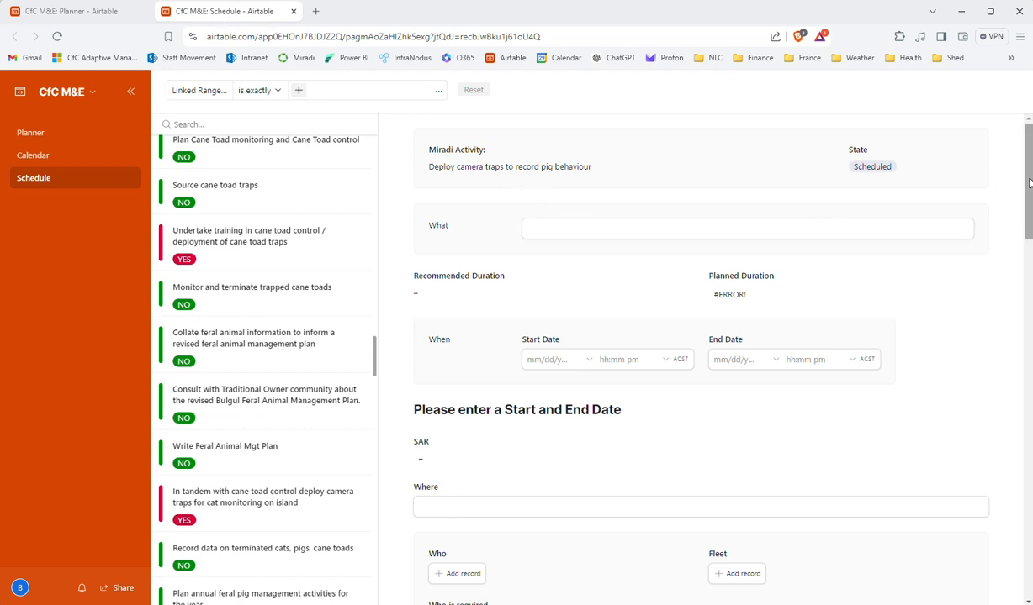
drag(1027, 186, 1009, 166)
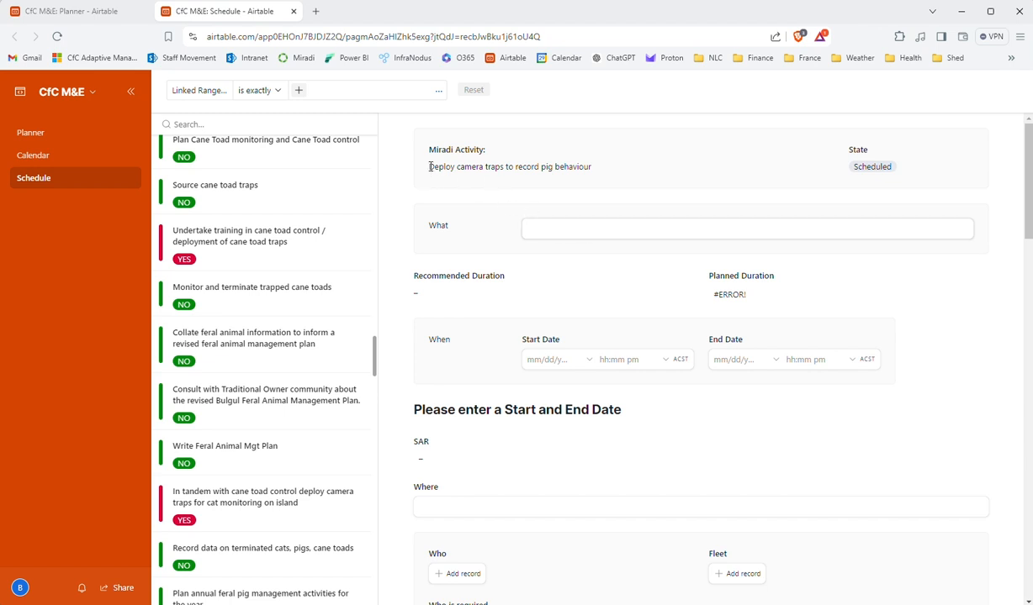
- Describe the scheduled activity as "Deploy Camera Trap - North" and set its start to 7/8/2024 at 8:00am
click(563, 224)
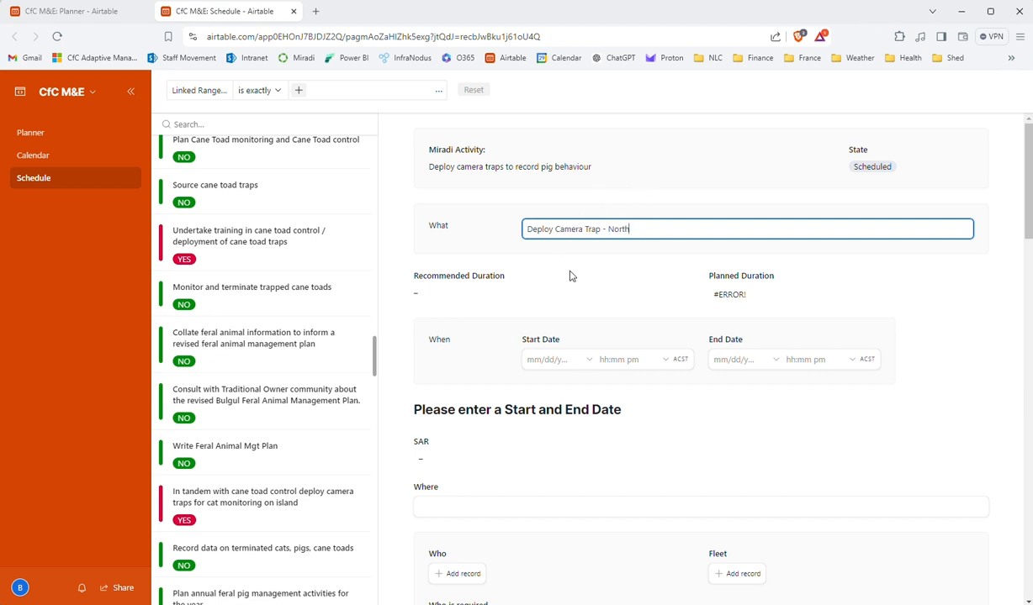
click(544, 361)
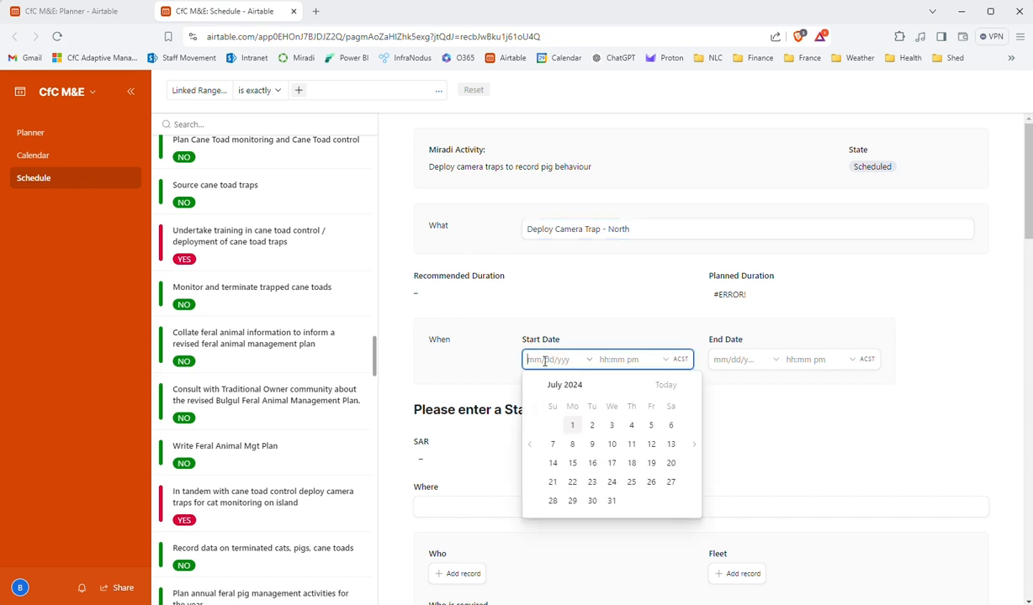
click(573, 448)
scroll(586, 452, down, 1)
click(604, 295)
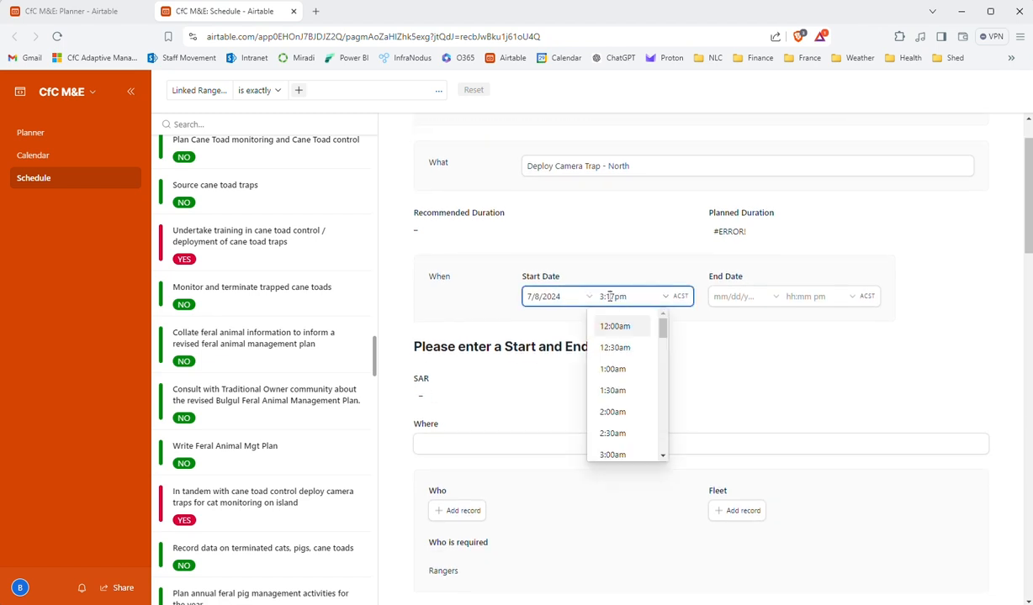
scroll(615, 395, down, 3)
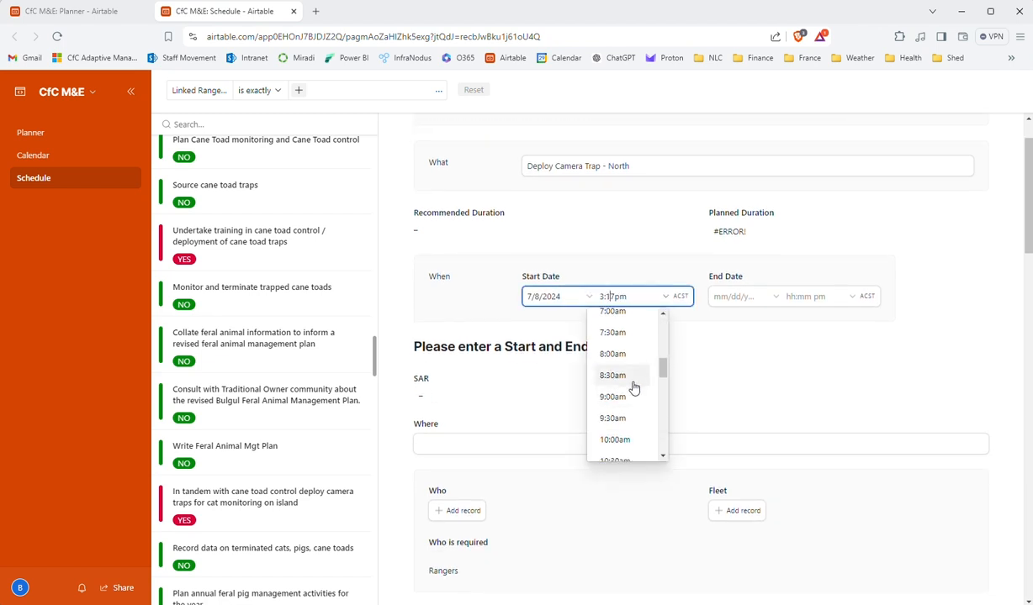
click(612, 354)
- Set the scheduled activity's end to 7/8/2024 at 1:00pm
click(723, 296)
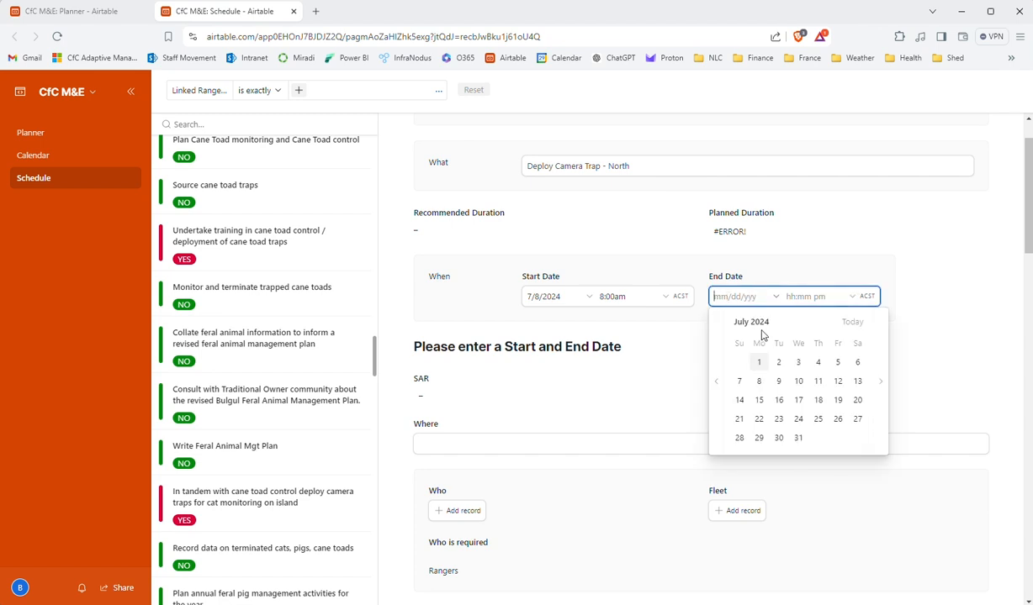
click(759, 382)
click(793, 294)
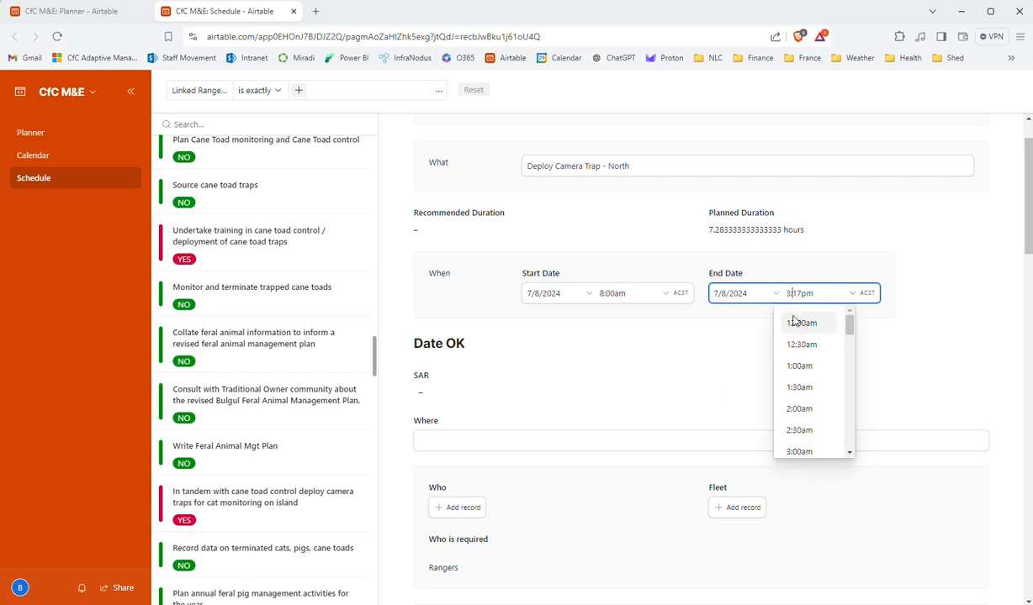
scroll(799, 402, down, 1)
scroll(803, 402, down, 3)
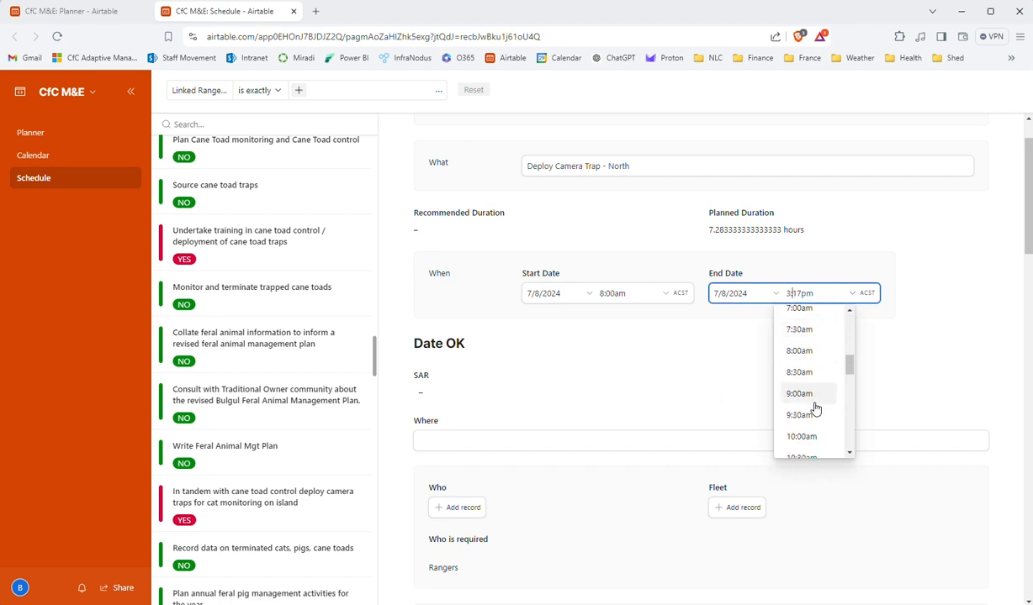
scroll(811, 404, down, 4)
scroll(808, 420, up, 2)
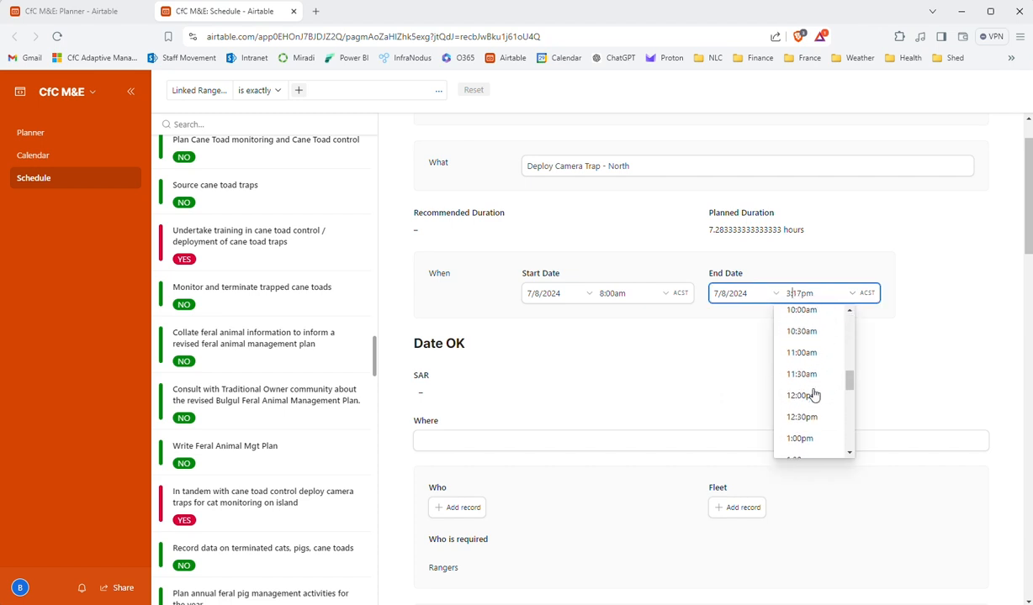
click(799, 438)
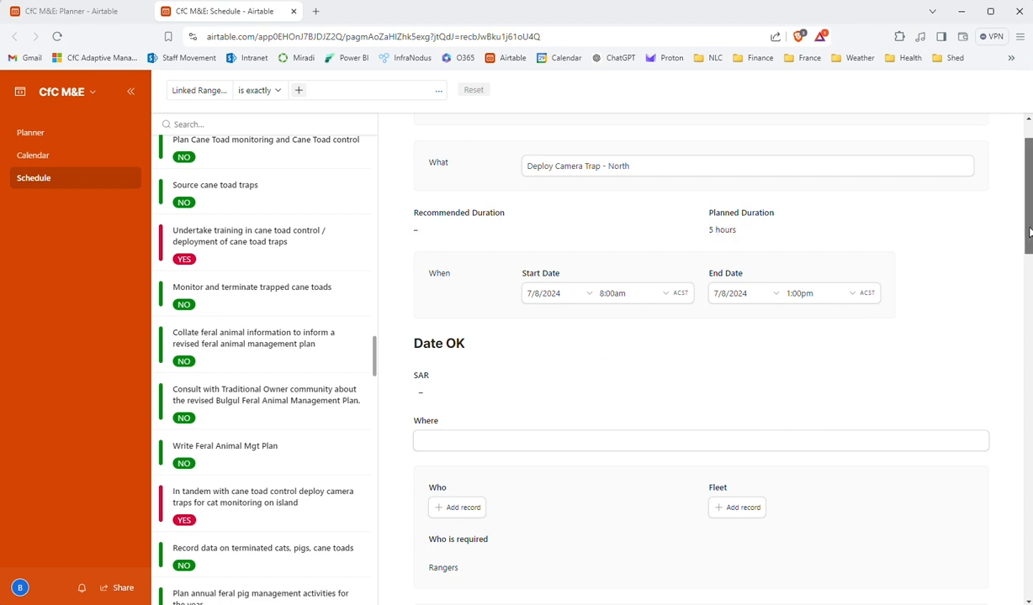
- Save the scheduled camera trap activity, leaving its location field empty
drag(1029, 232, 1027, 291)
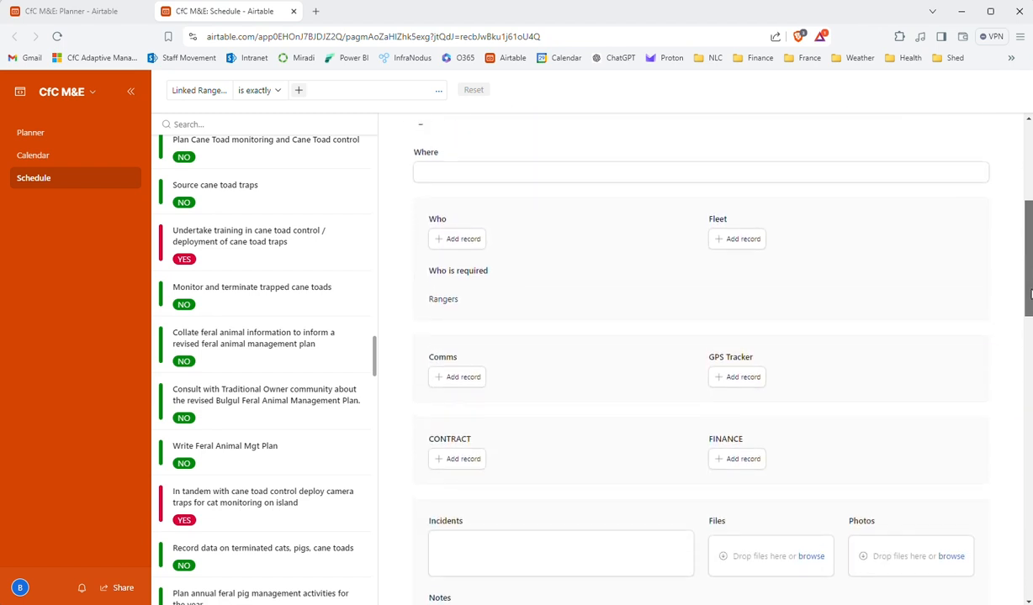
click(573, 181)
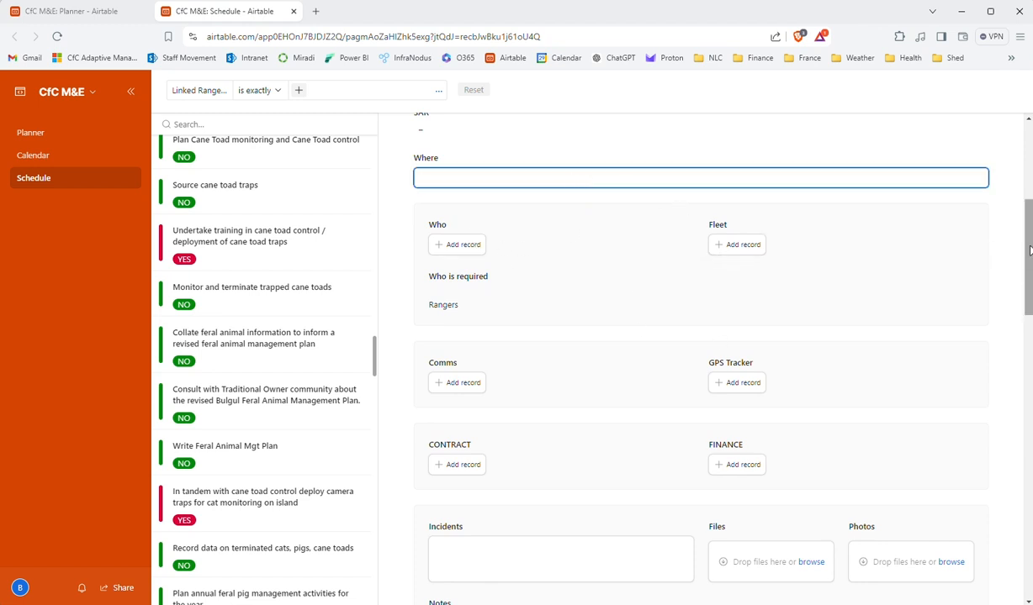
drag(1029, 250, 1024, 451)
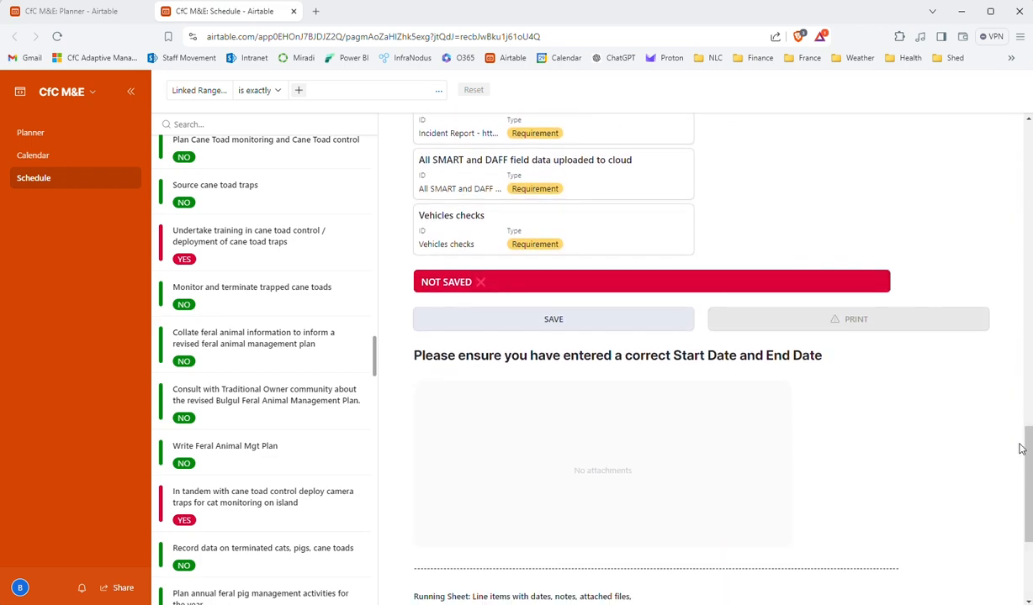
click(555, 324)
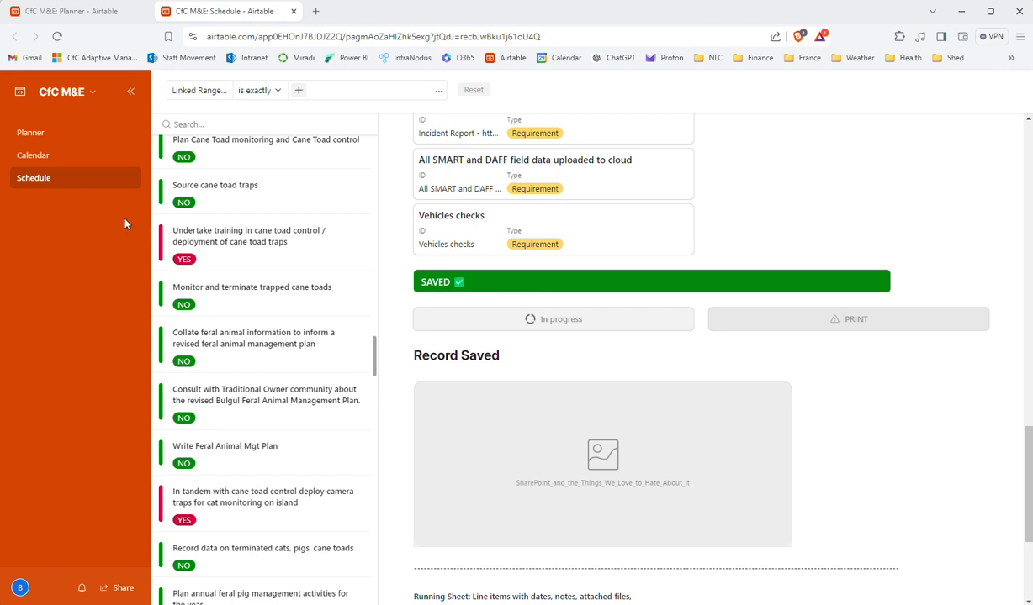
- Show the calendar week of July 7–13 and locate the camera trap activity on July 8
click(40, 154)
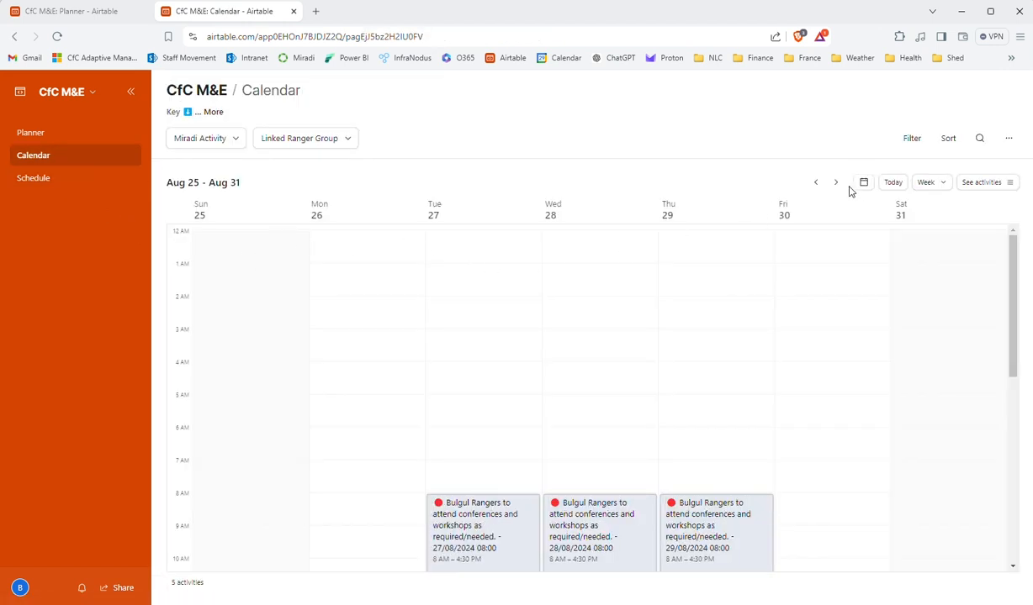
click(836, 183)
click(814, 183)
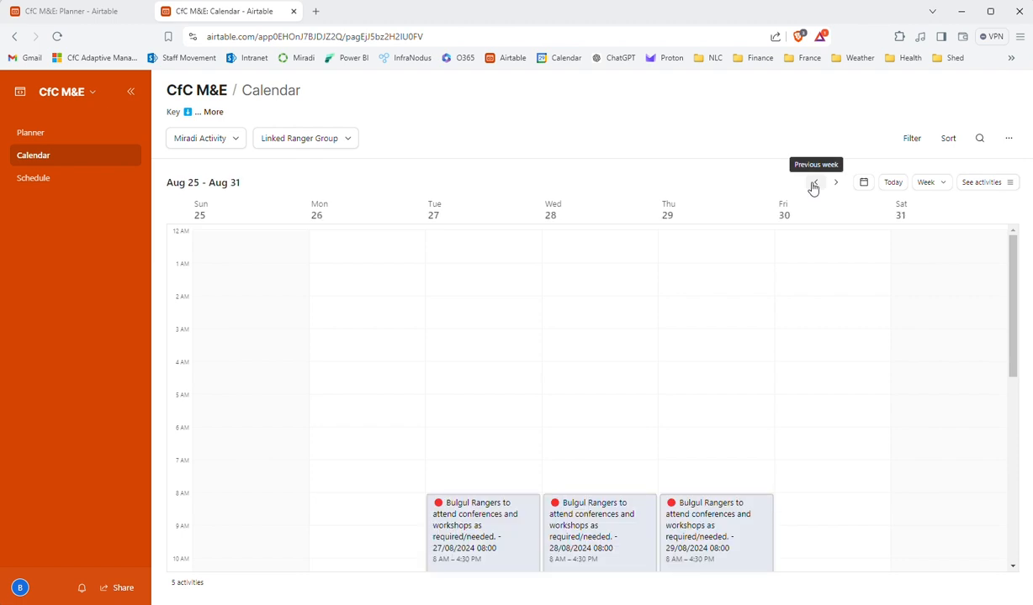
click(814, 183)
click(814, 183)
click(814, 183)
click(814, 184)
click(814, 184)
click(814, 183)
click(814, 184)
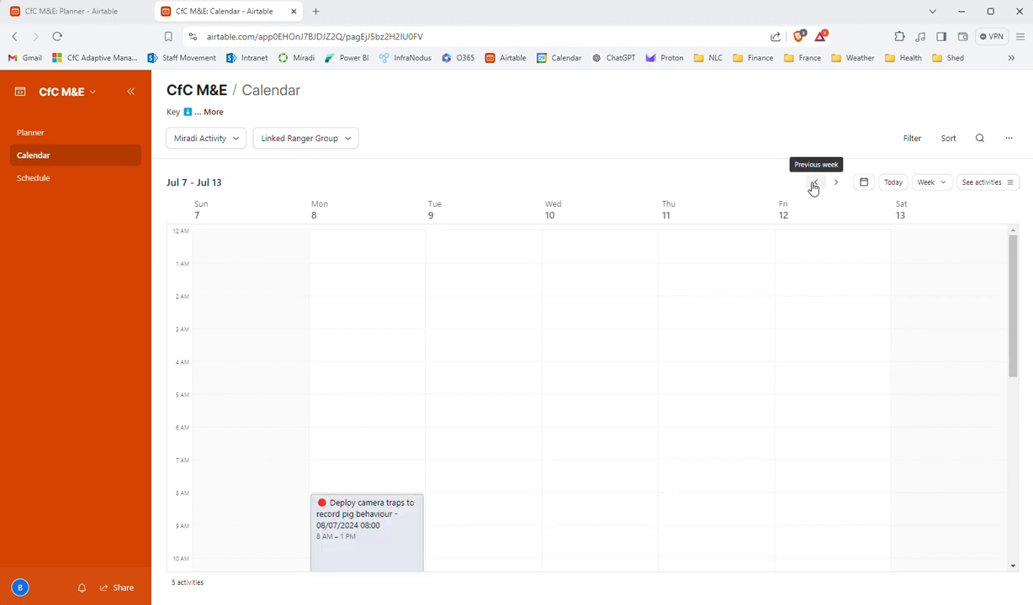
scroll(796, 311, down, 3)
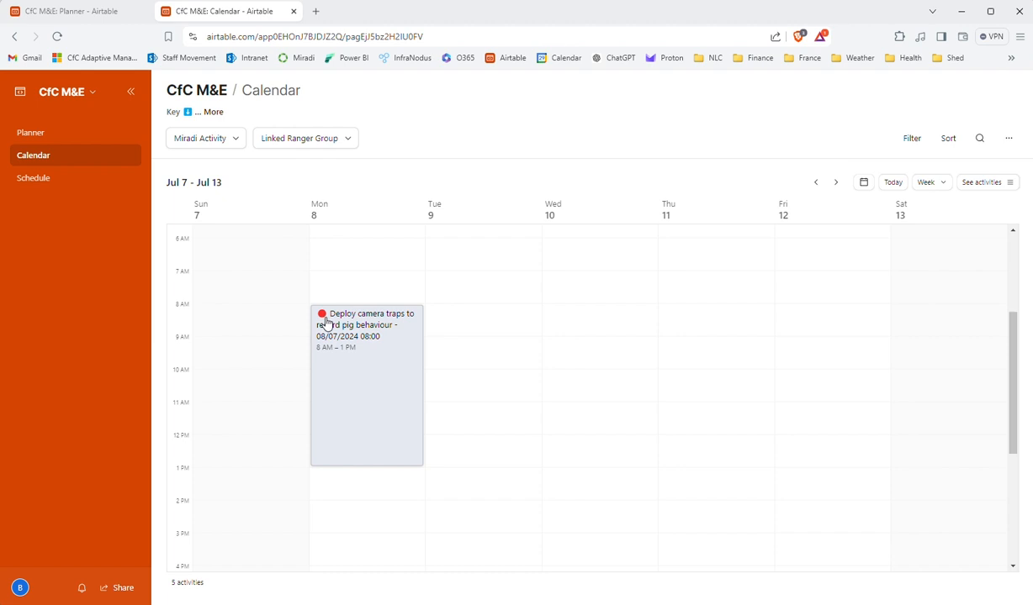
- Mark the July 8 camera trap activity as confirmed from its calendar entry
click(368, 376)
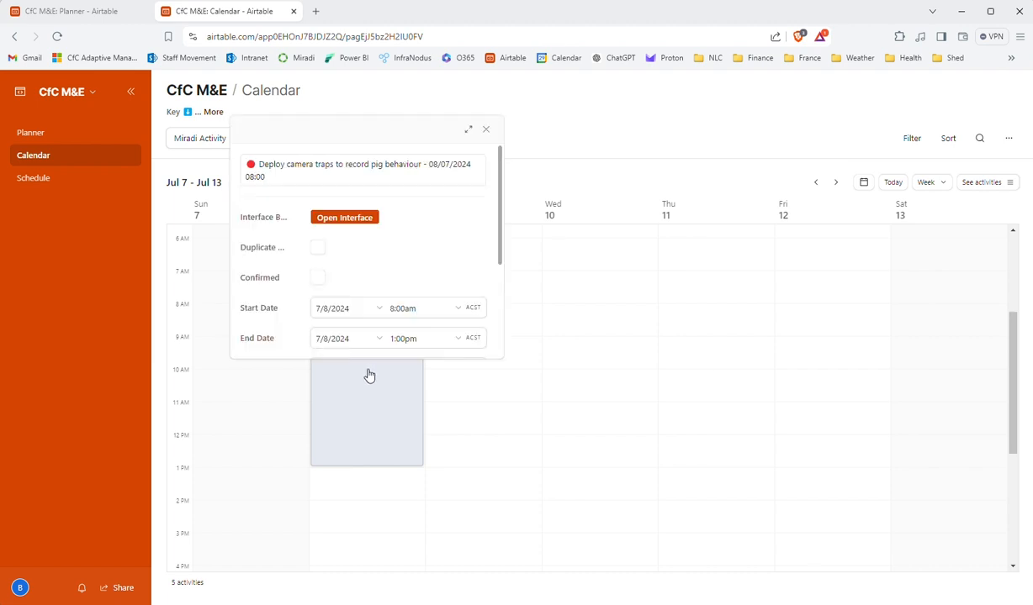
click(317, 277)
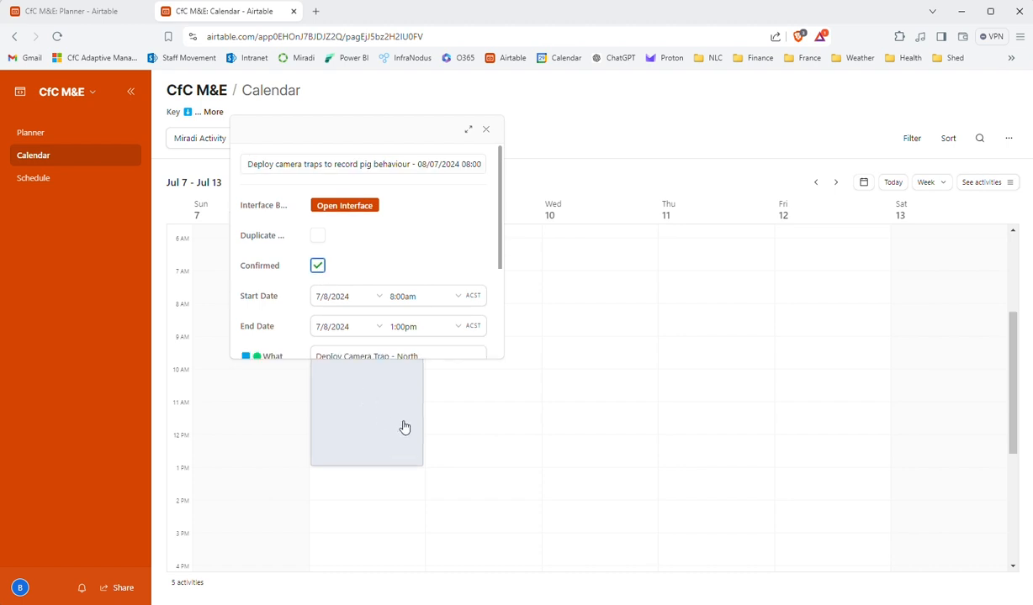
click(495, 435)
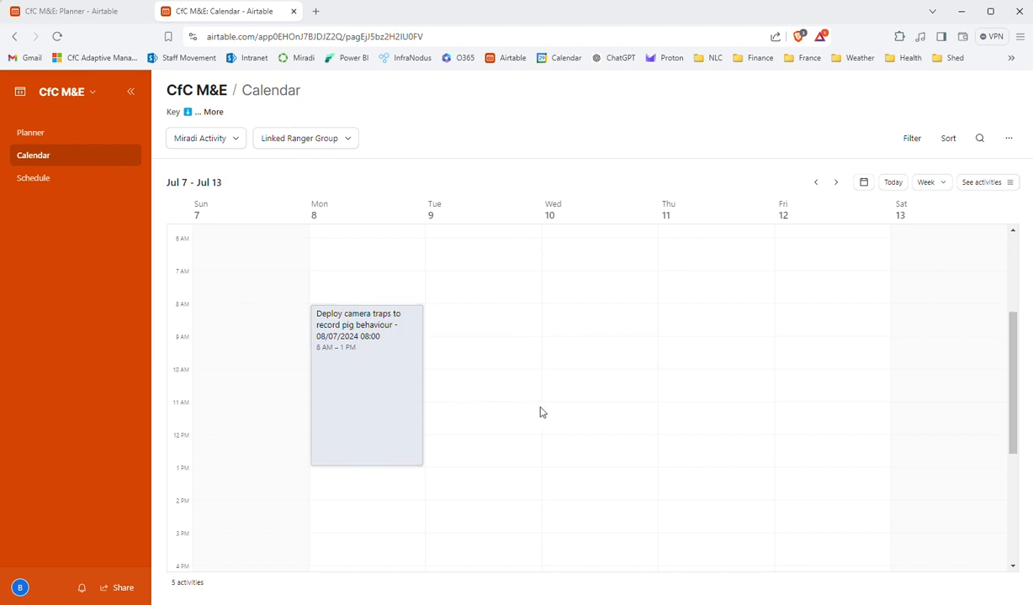
- Open the camera trap activity's update interface from the calendar and look over its details and field checklist
click(369, 383)
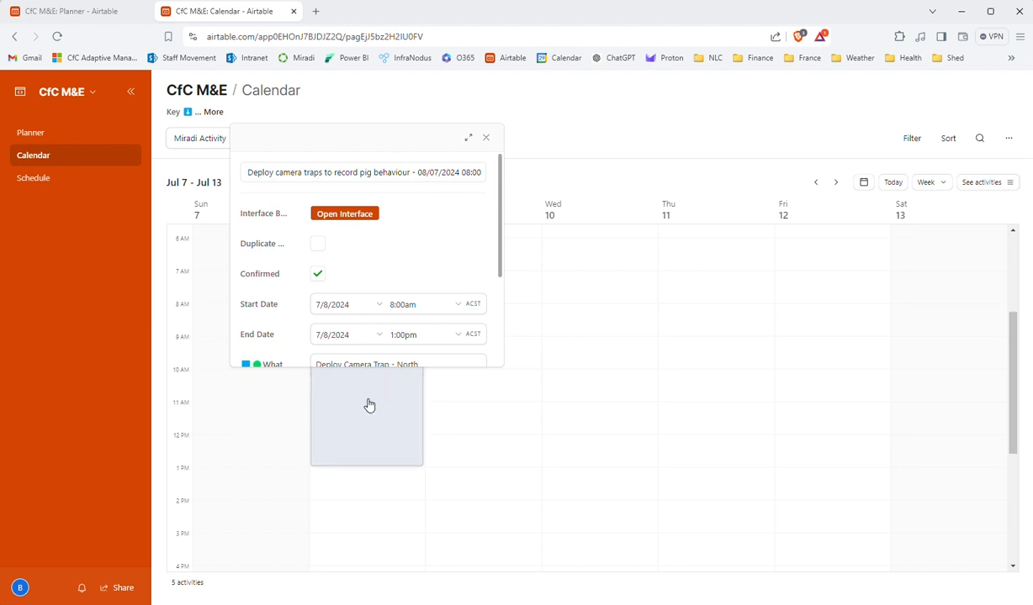
click(339, 215)
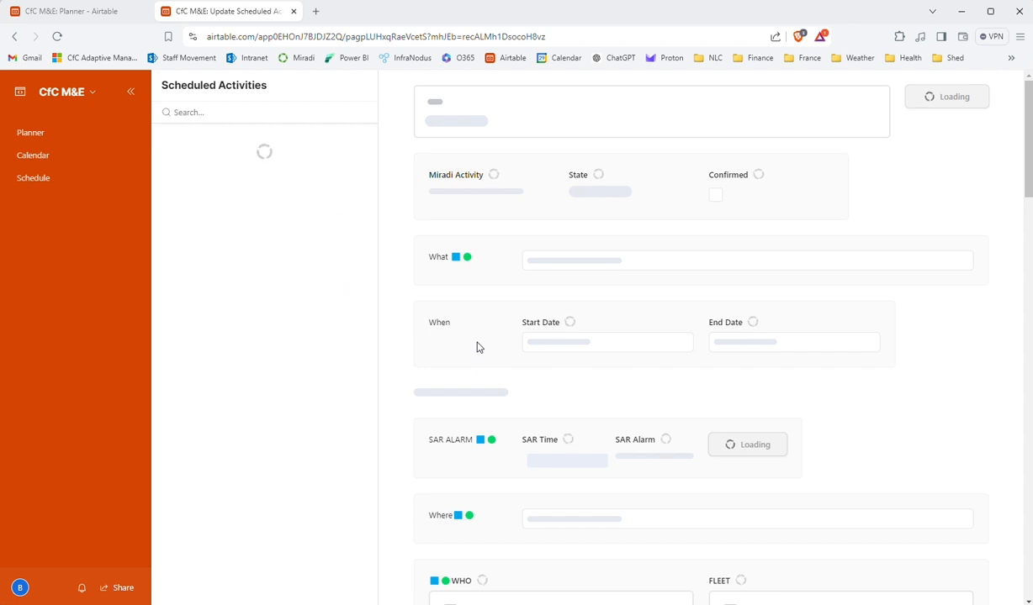
scroll(757, 311, down, 3)
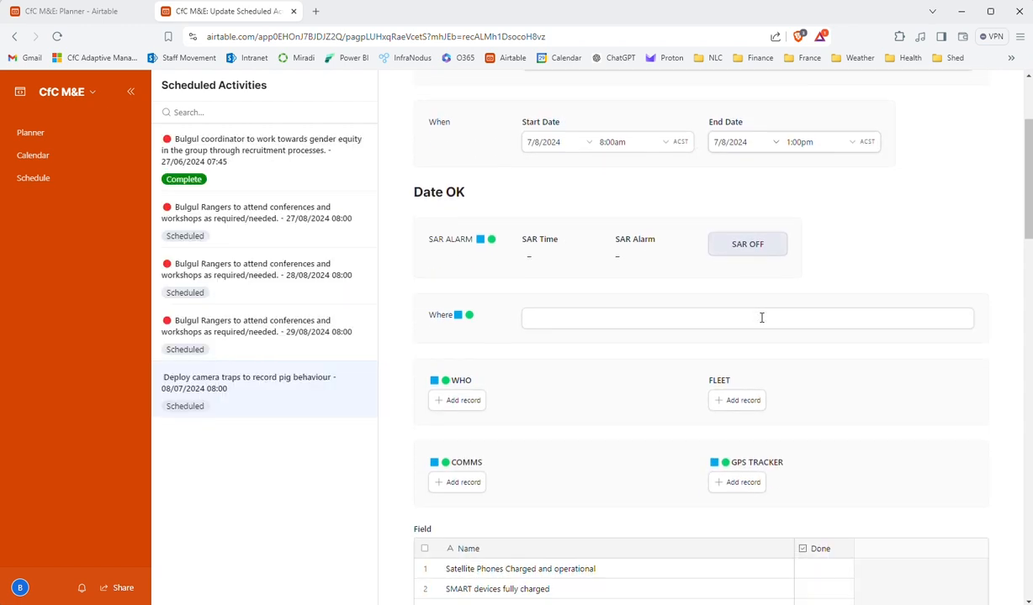
scroll(761, 318, down, 3)
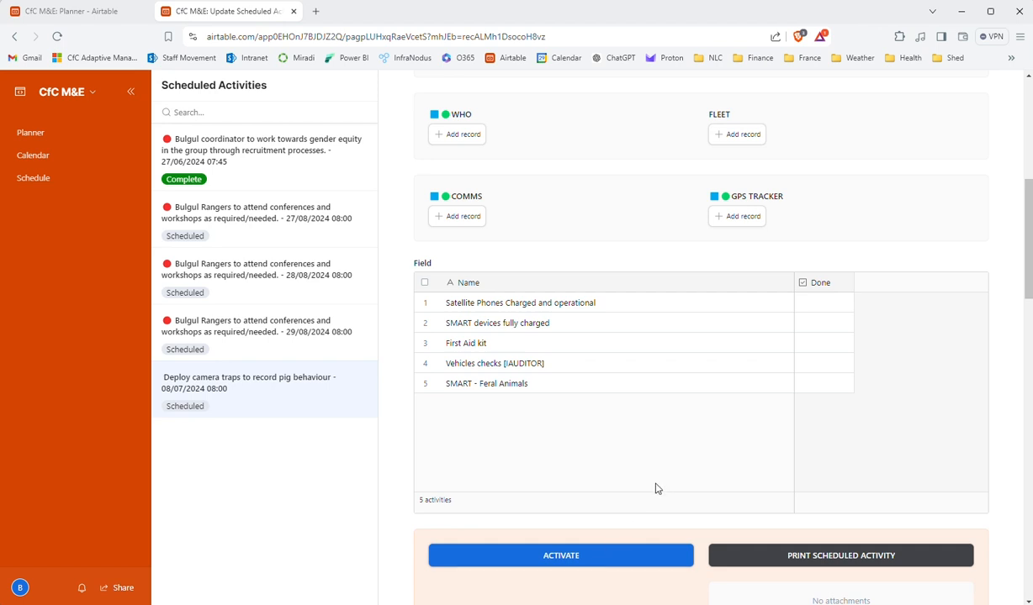
scroll(652, 490, up, 2)
scroll(648, 490, down, 2)
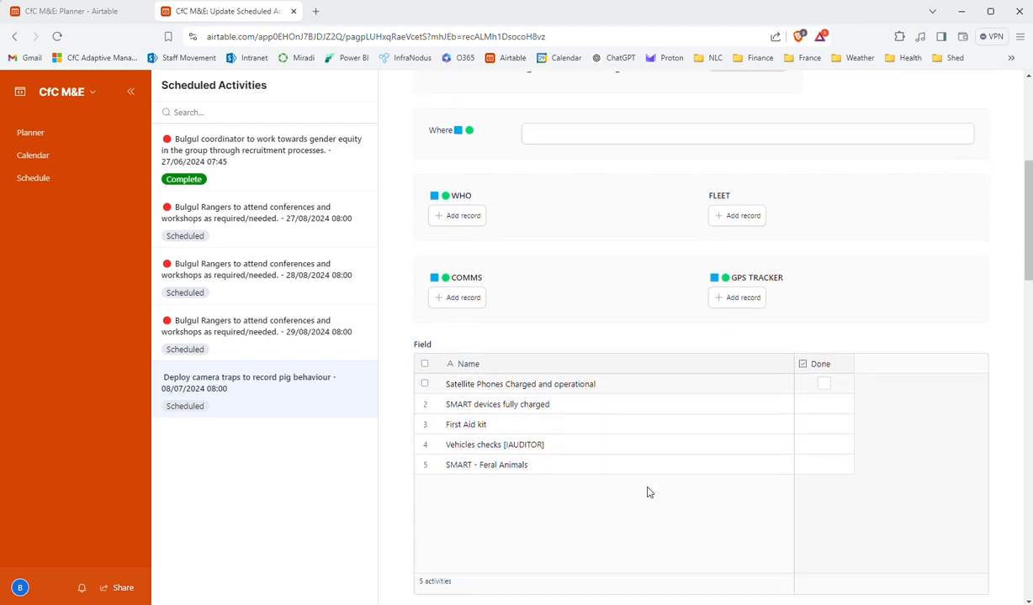
scroll(628, 412, up, 3)
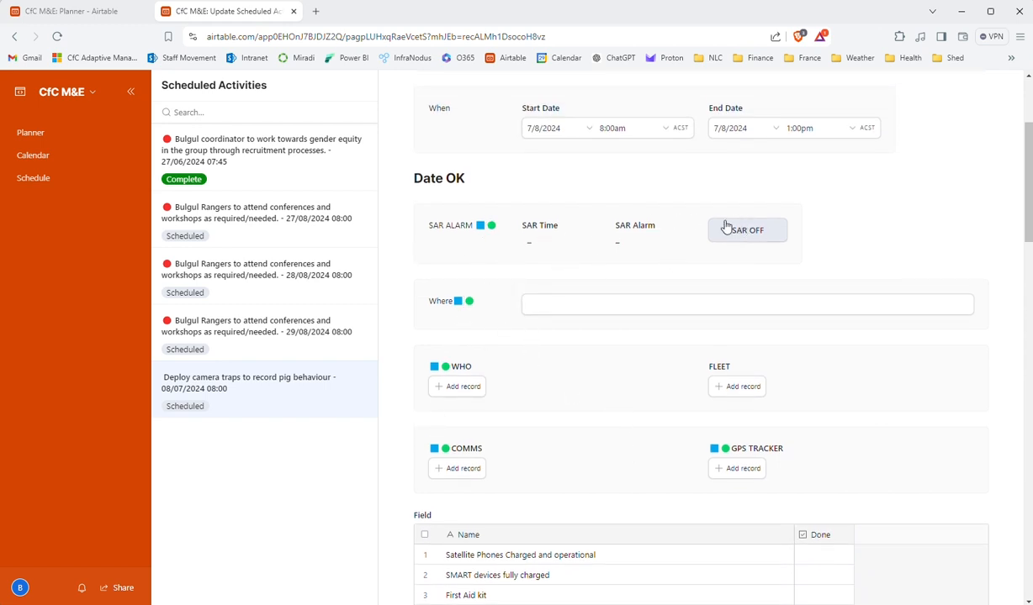
- Set the scheduled activity's Where field to "North of LT"
click(577, 305)
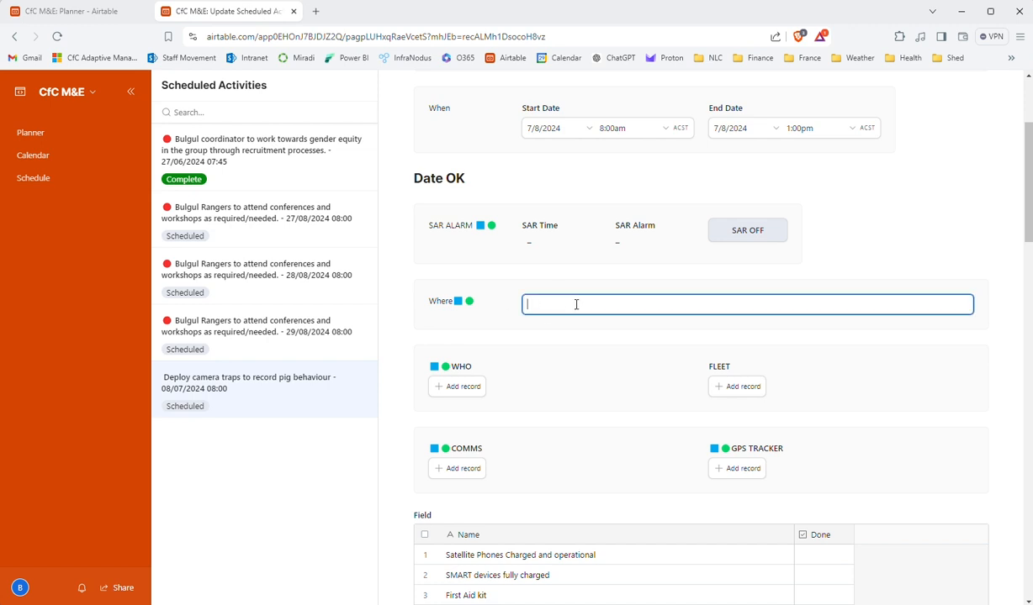
text(Noirth)
click(539, 305)
key(BackSpace)
key(BackSpace)
- Assign two Senior Rangers and the fleet vehicle NLC-131, a Toyota Ute, to the scheduled activity
click(463, 388)
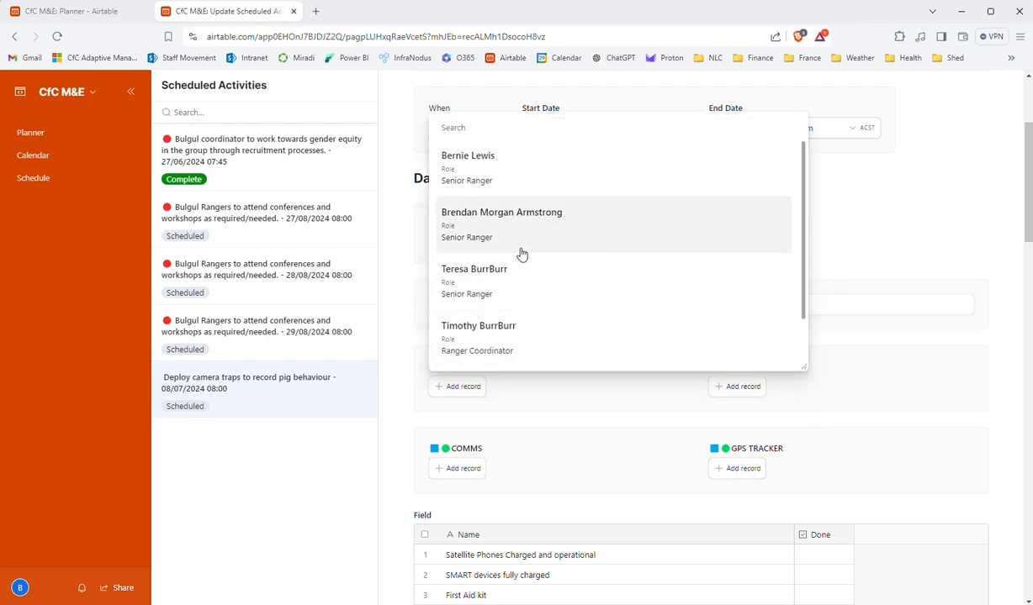
click(516, 232)
click(459, 440)
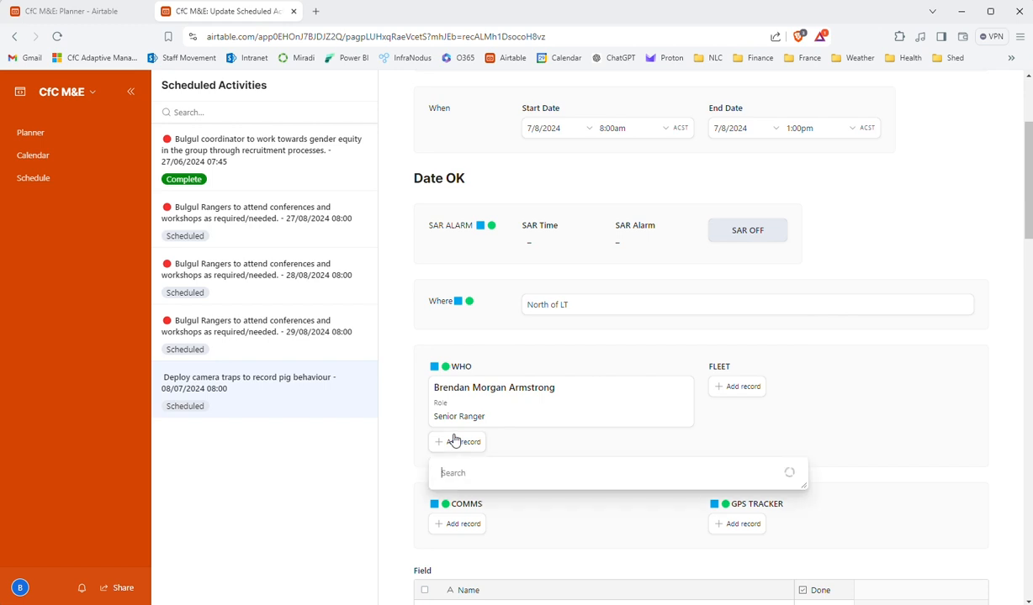
click(479, 276)
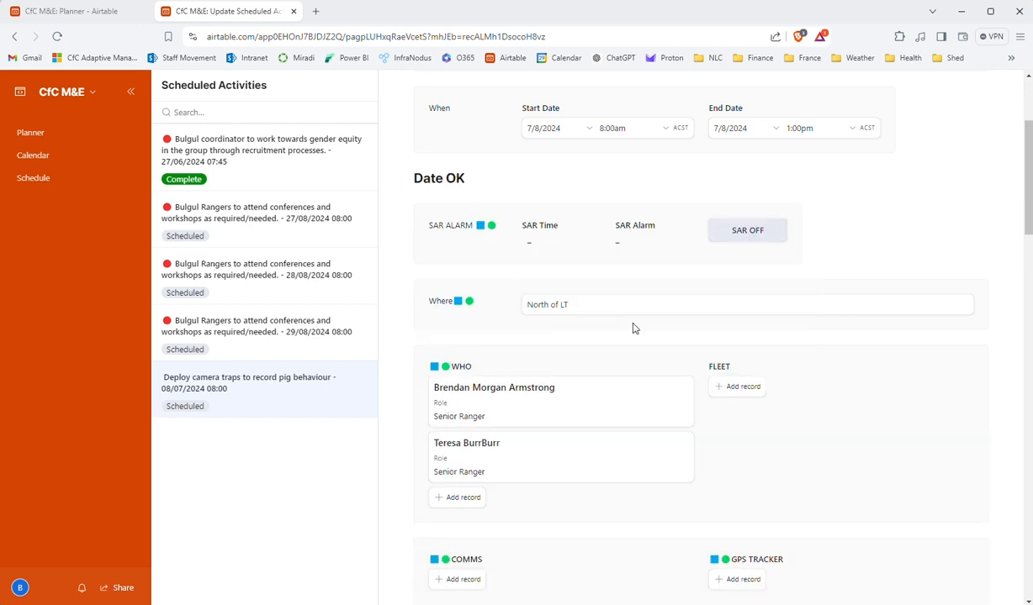
click(744, 386)
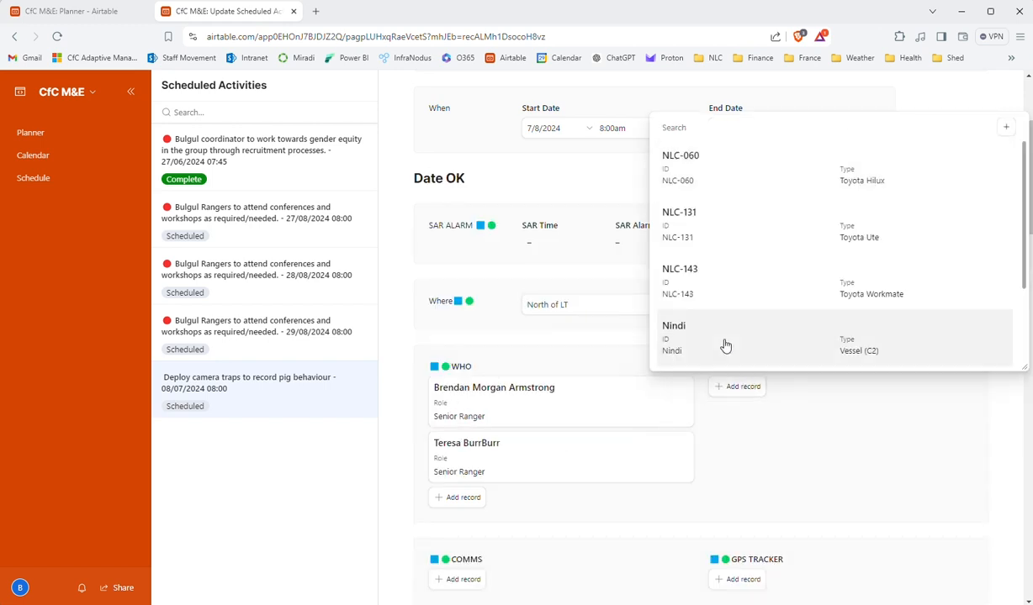
click(702, 242)
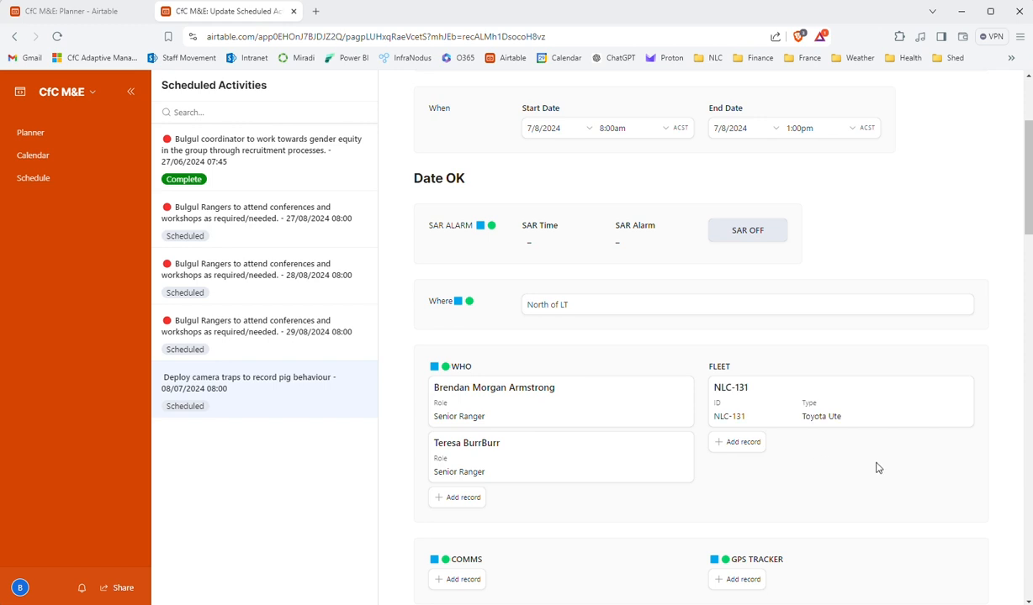
scroll(874, 469, down, 3)
scroll(874, 469, up, 1)
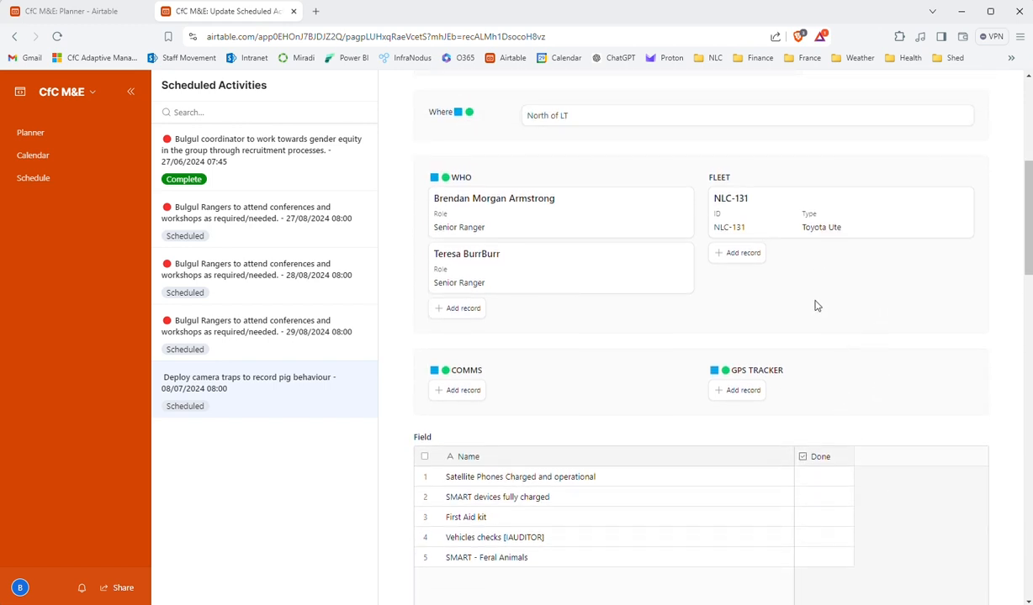
click(737, 253)
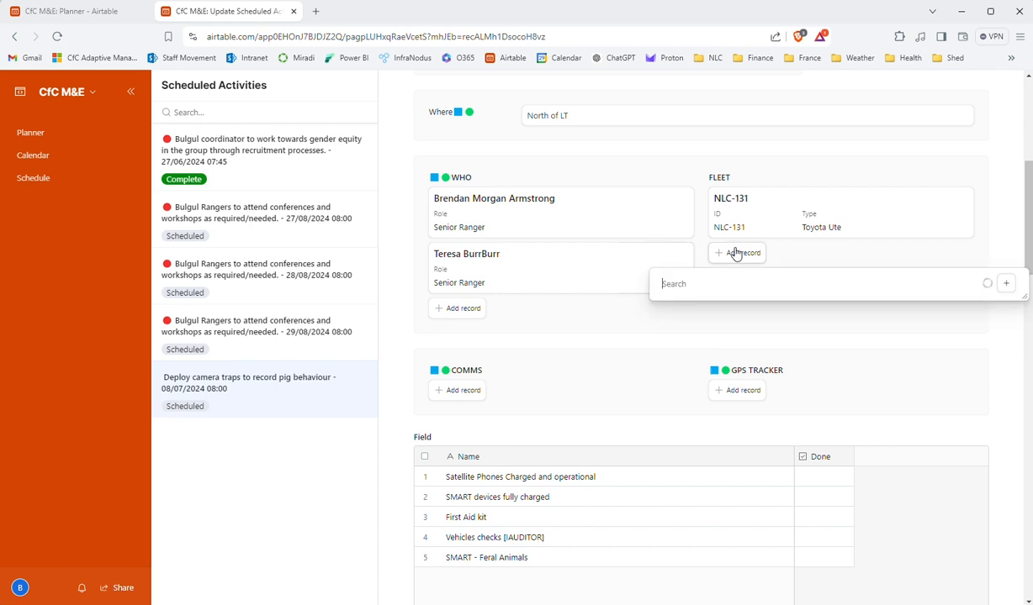
scroll(731, 445, down, 1)
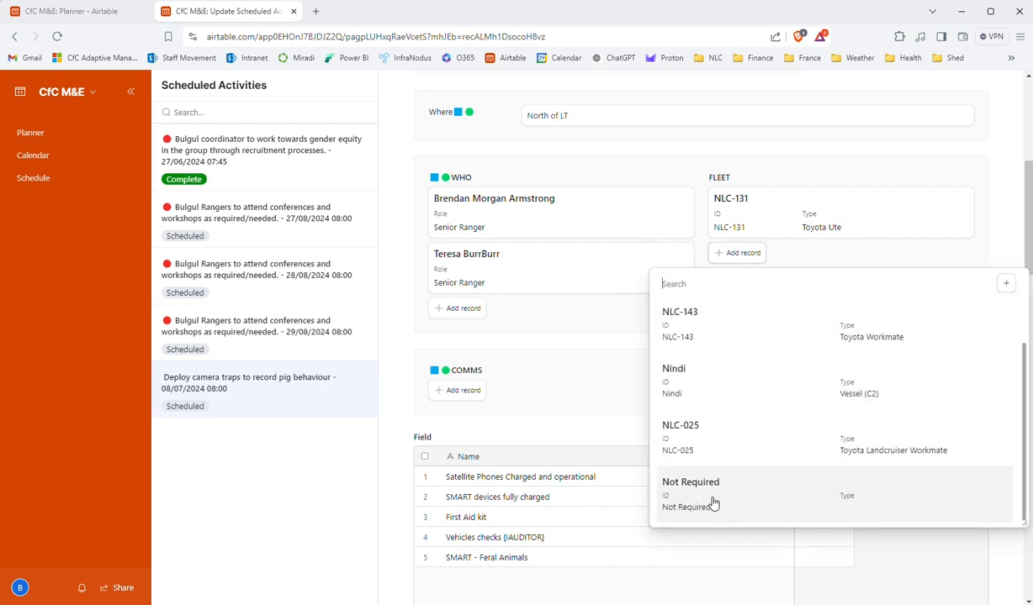
click(609, 329)
- Assign Sat #4 as the activity's comms and choose Not Required for its GPS tracker
scroll(517, 365, down, 3)
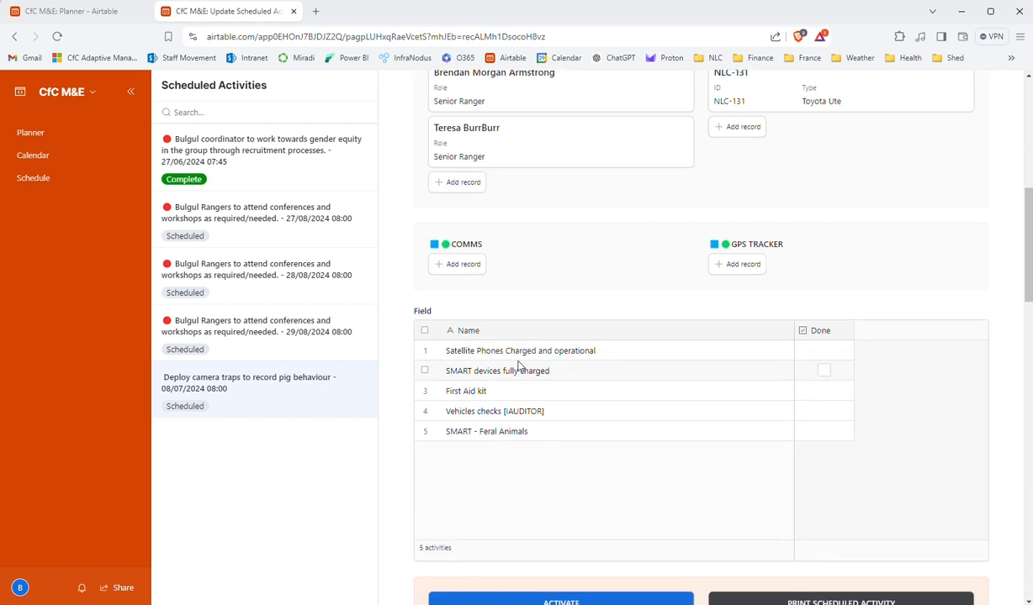
click(461, 202)
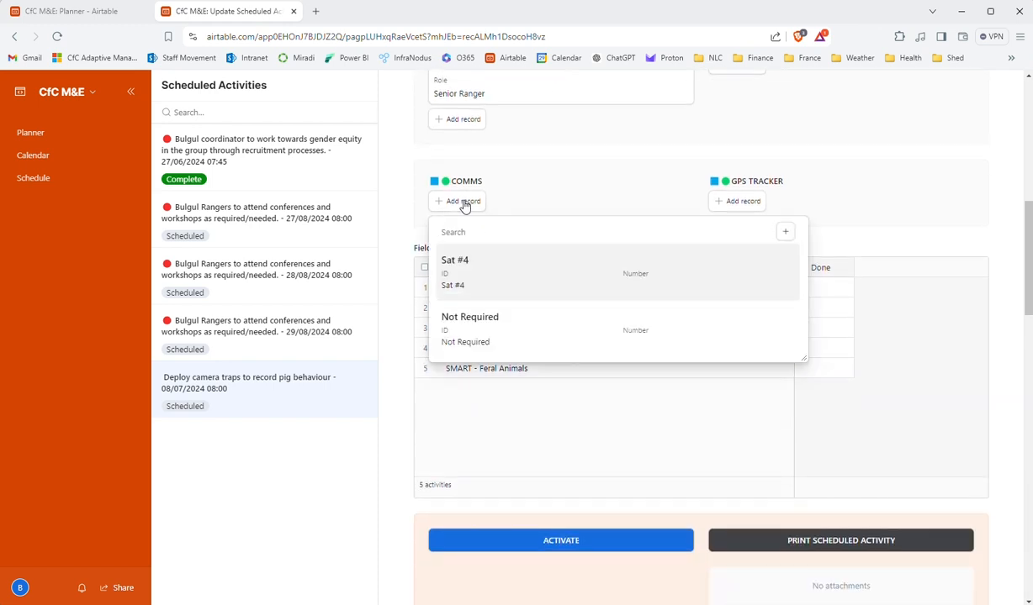
click(529, 277)
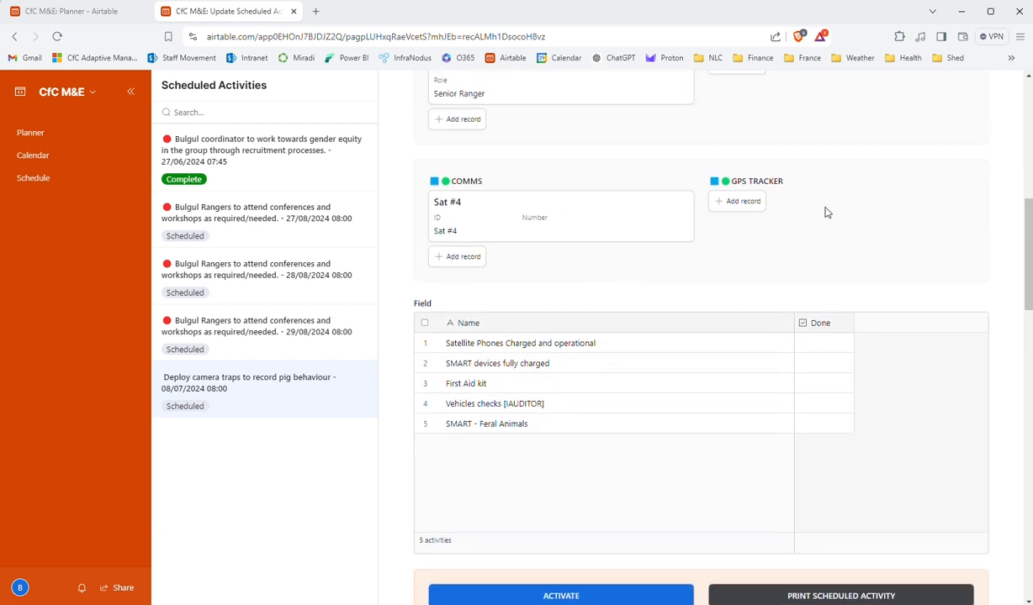
click(738, 202)
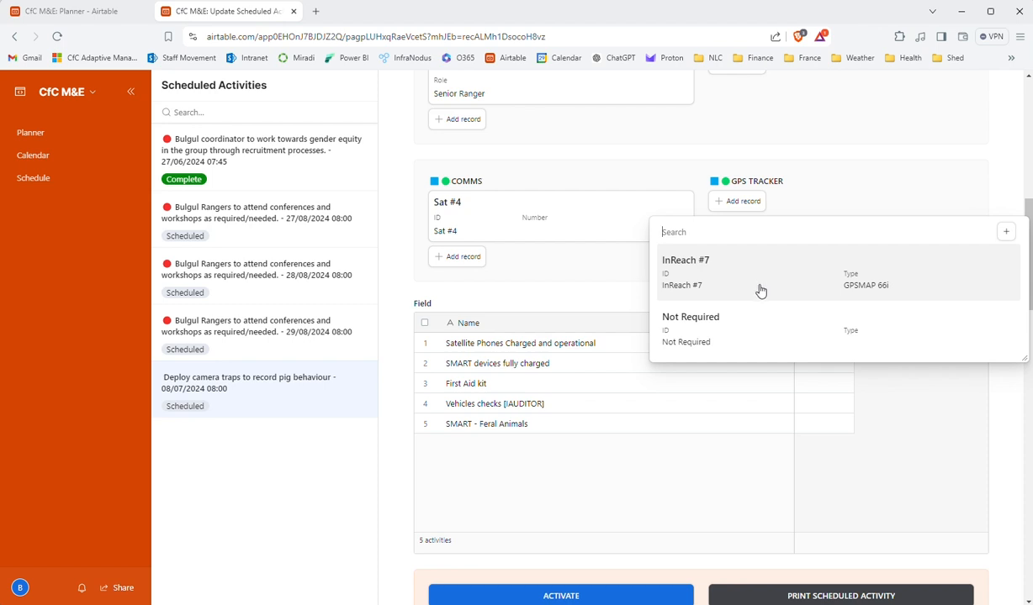
click(717, 339)
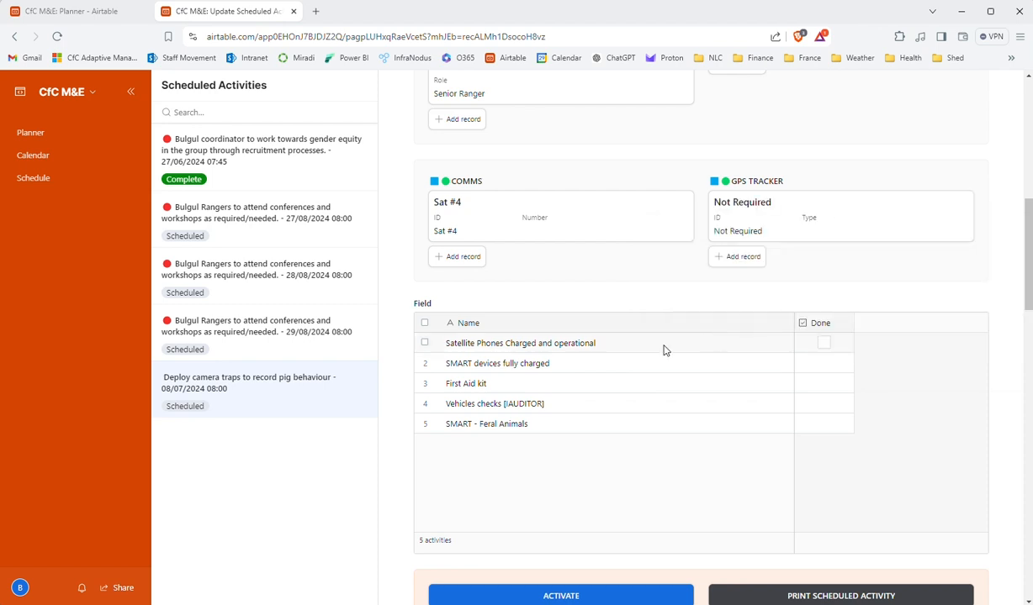
- Try to activate the scheduled activity, and generate its printable scheduled activity PDF
scroll(914, 316, down, 3)
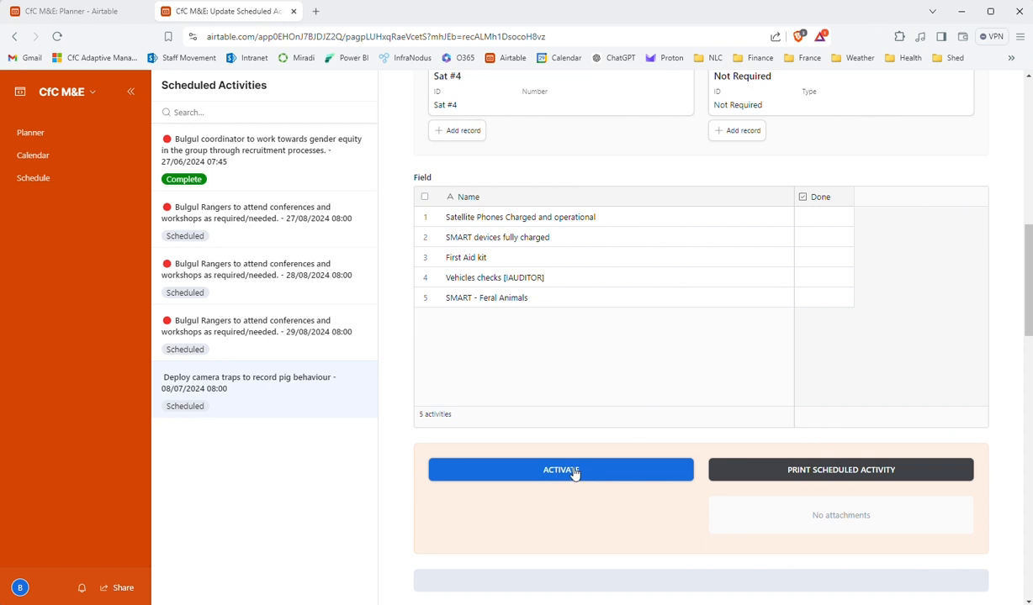
scroll(565, 473, down, 3)
scroll(567, 383, up, 3)
click(569, 476)
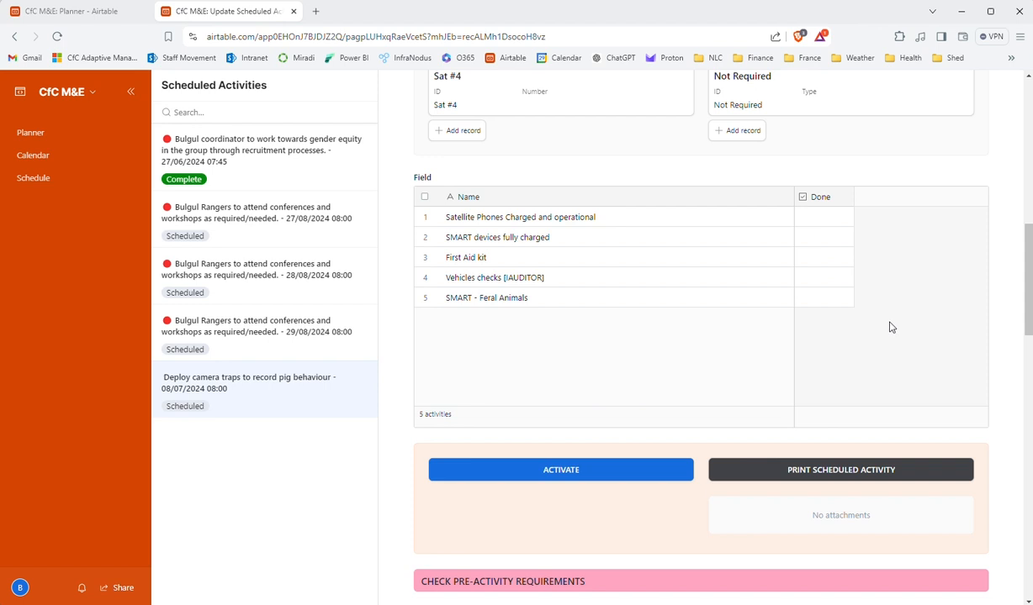
scroll(890, 328, down, 1)
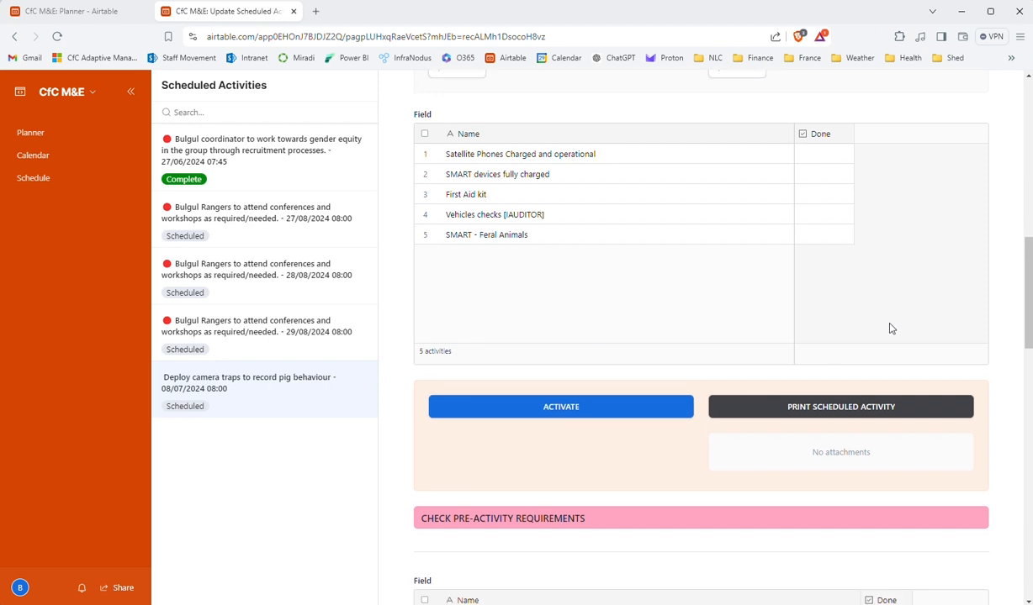
click(829, 412)
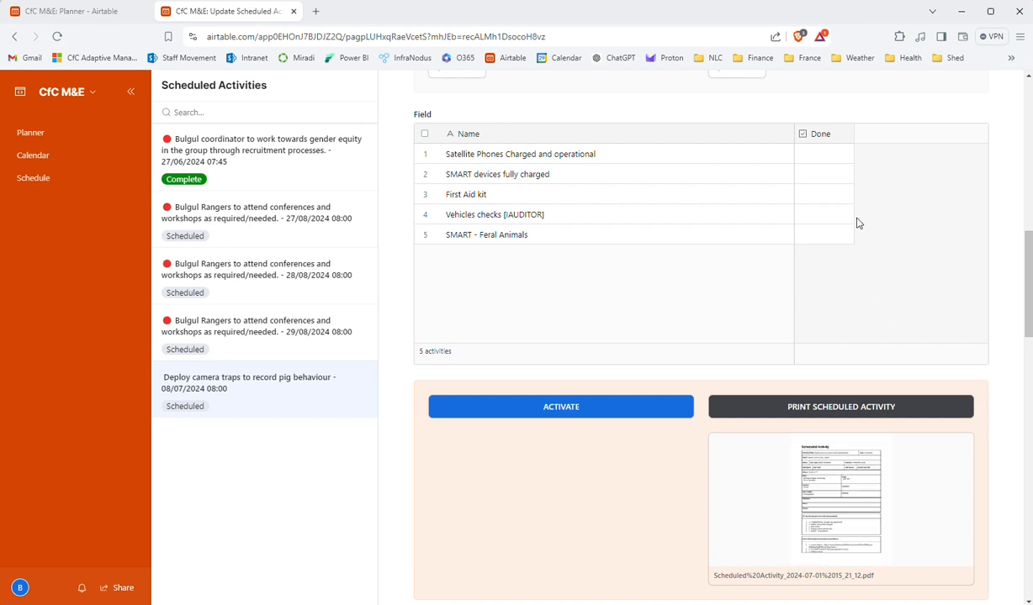
- Open the generated scheduled activity PDF, review its details and the pre- and post-activity requirements, and close the preview
click(846, 492)
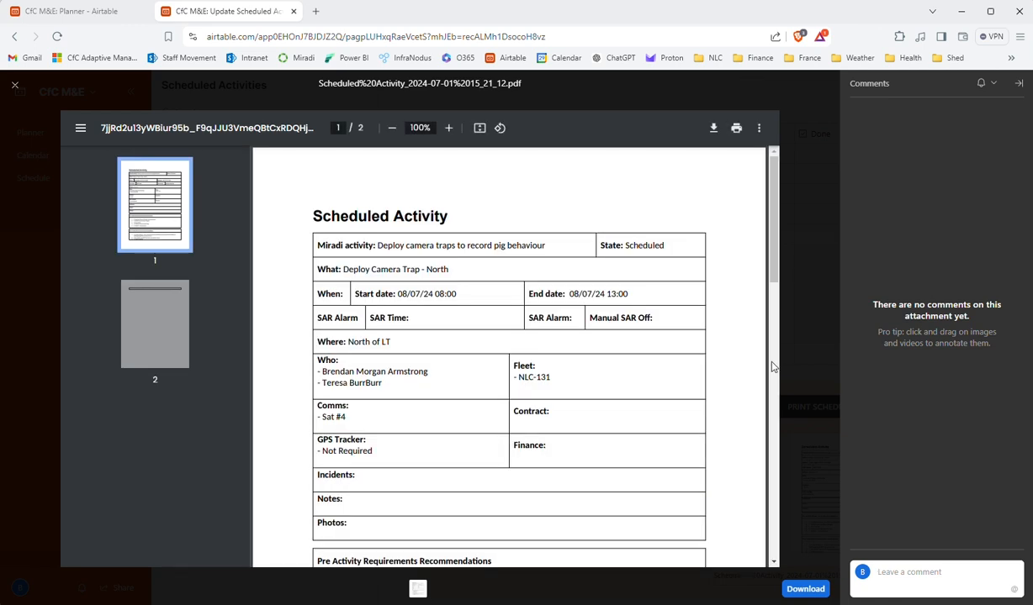
scroll(647, 351, down, 2)
scroll(646, 351, down, 3)
scroll(647, 350, up, 1)
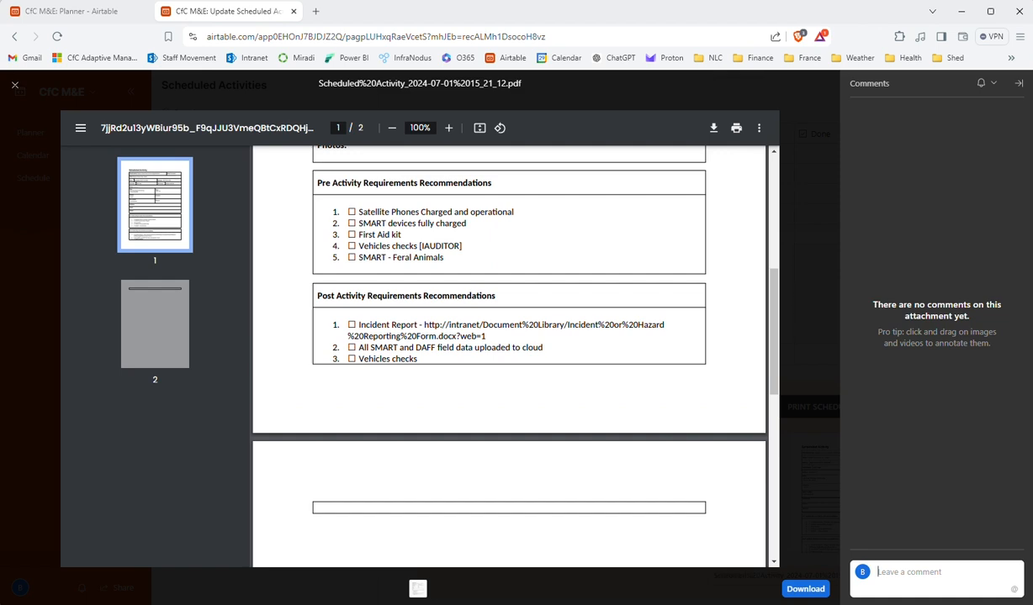
click(15, 85)
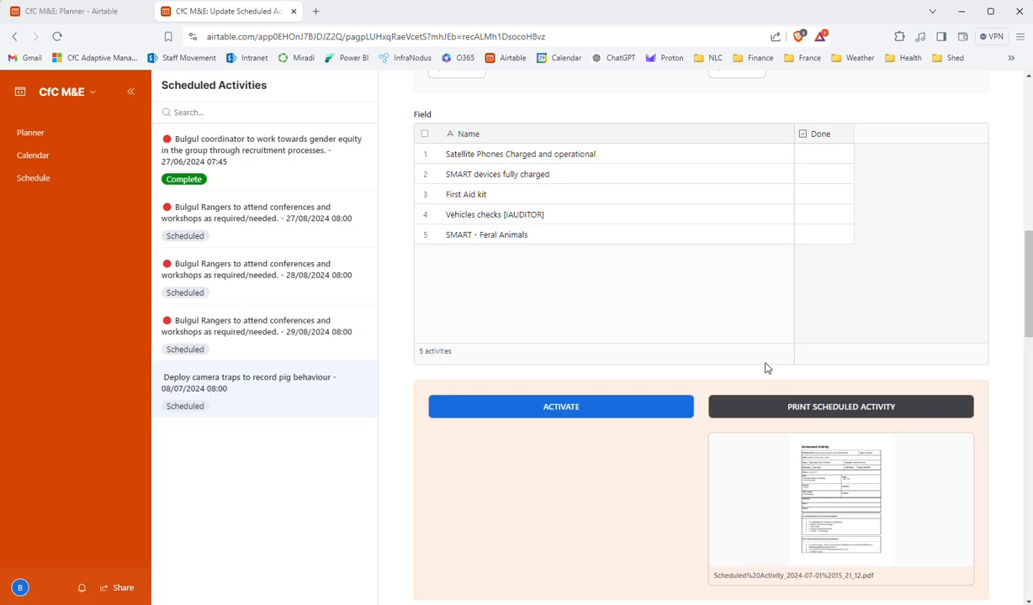
- Mark all five pre-activity requirements as done and activate the scheduled activity
click(823, 177)
click(825, 239)
click(570, 412)
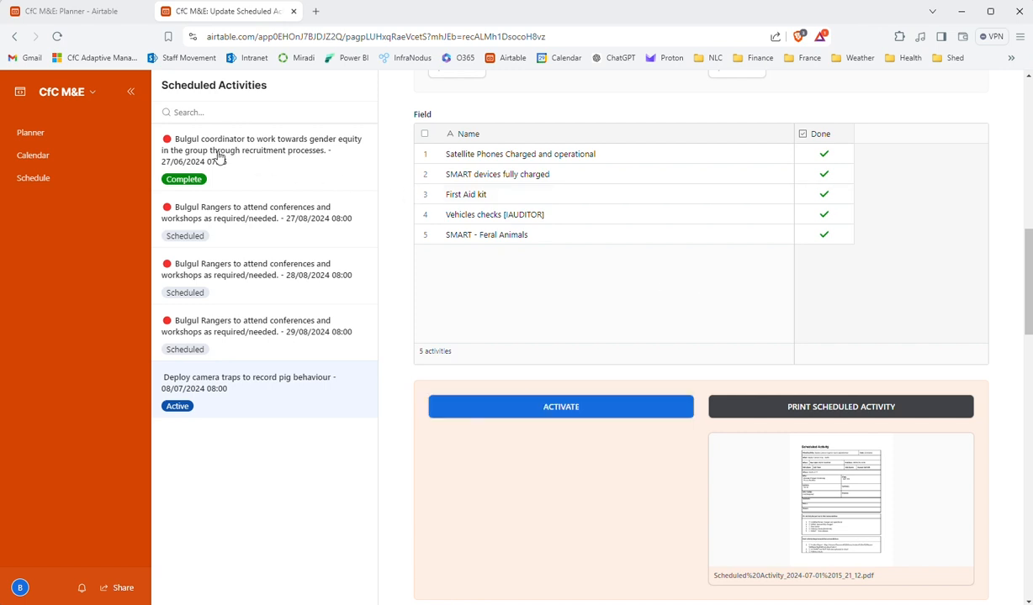
- Open the camera trap activity on the Calendar page and review its location, rangers, fleet, comms and GPS tracker details
click(37, 157)
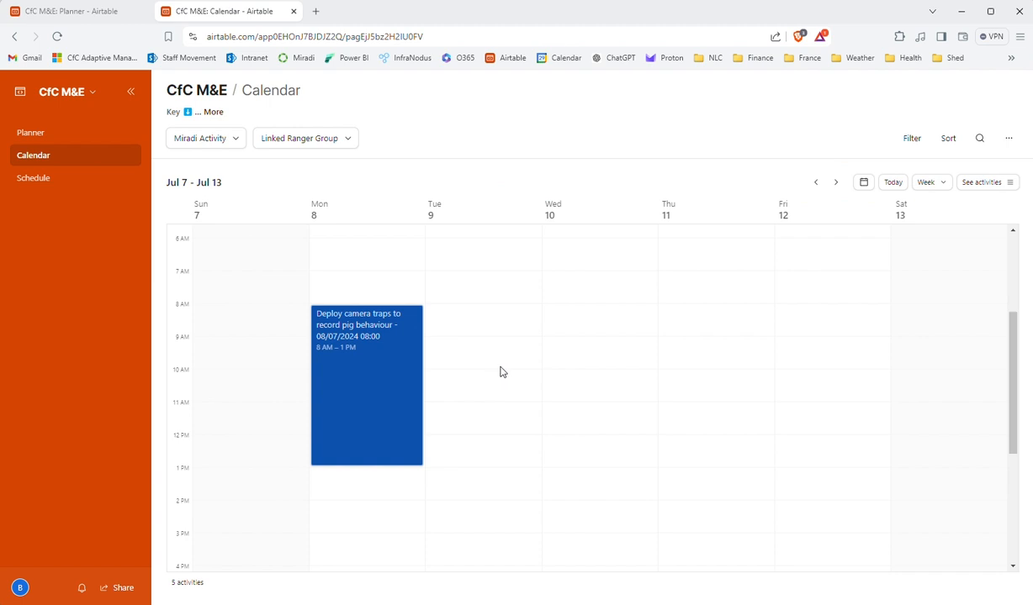
click(369, 385)
scroll(379, 296, down, 4)
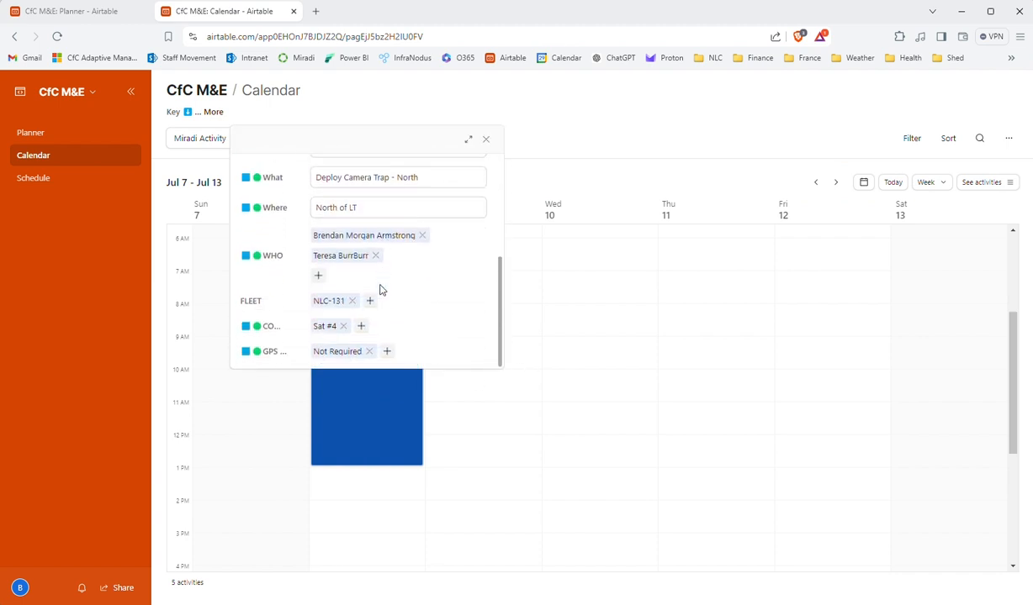
scroll(377, 299, up, 4)
scroll(386, 307, down, 4)
scroll(386, 317, up, 4)
- Open the activity's full record from its calendar card, look over the completed checklist, and return to the calendar
click(352, 220)
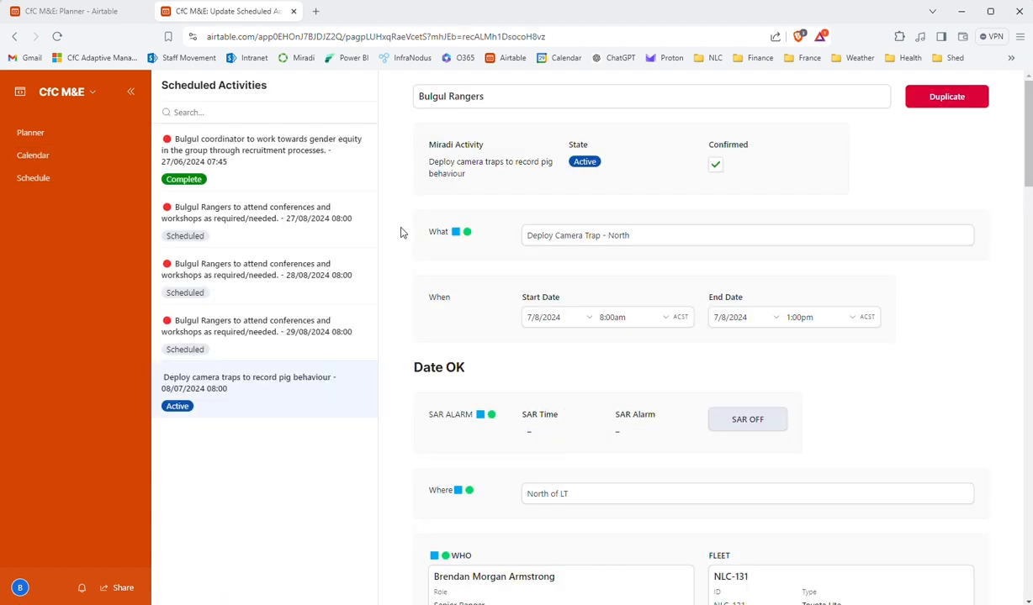
scroll(617, 386, down, 8)
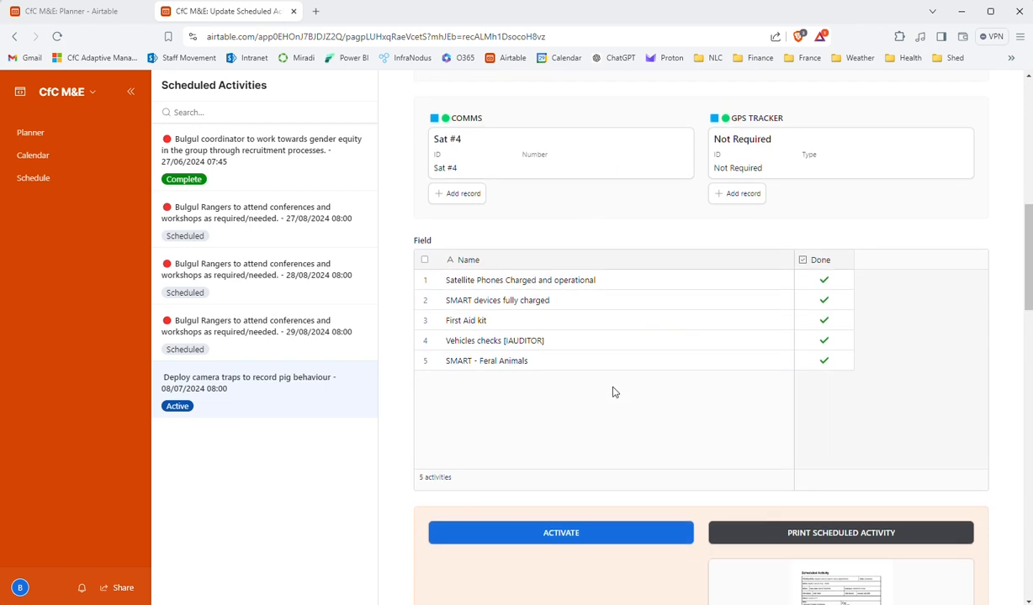
click(29, 157)
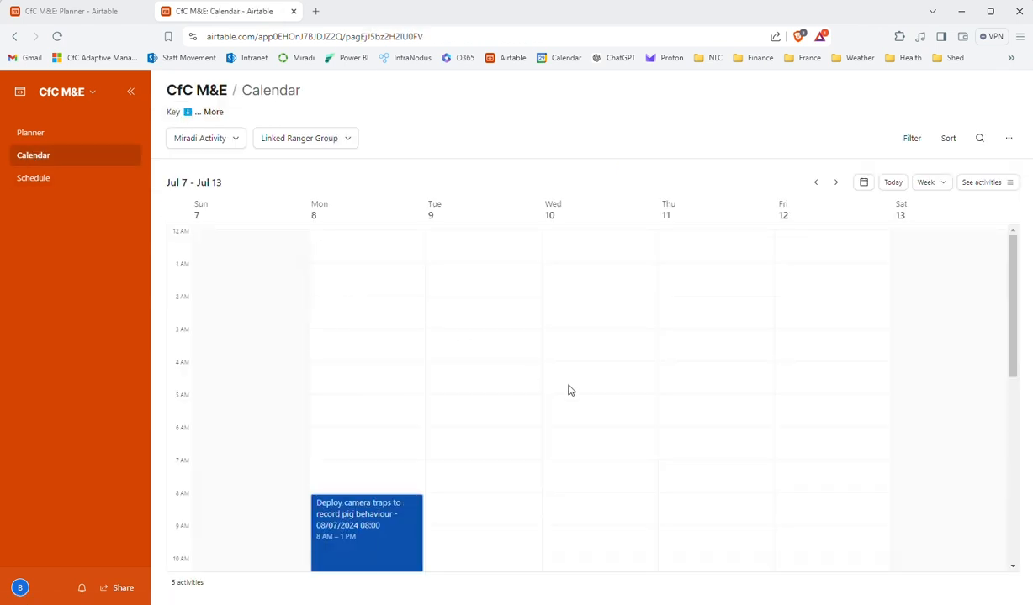
- Reopen the camera trap activity's full record from the calendar and mark its three post-activity requirements as done
scroll(569, 391, down, 3)
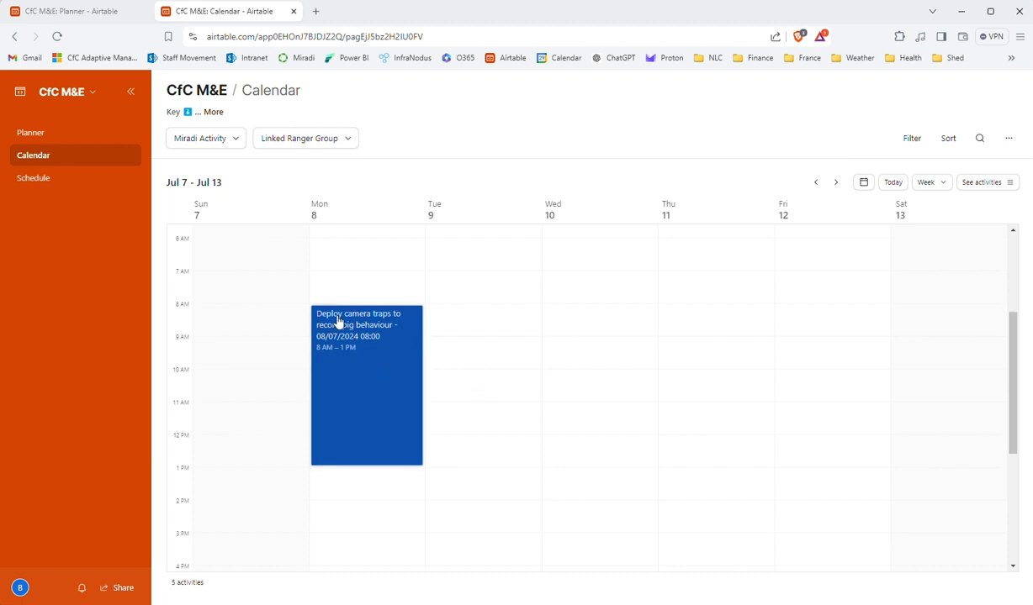
click(381, 384)
click(346, 221)
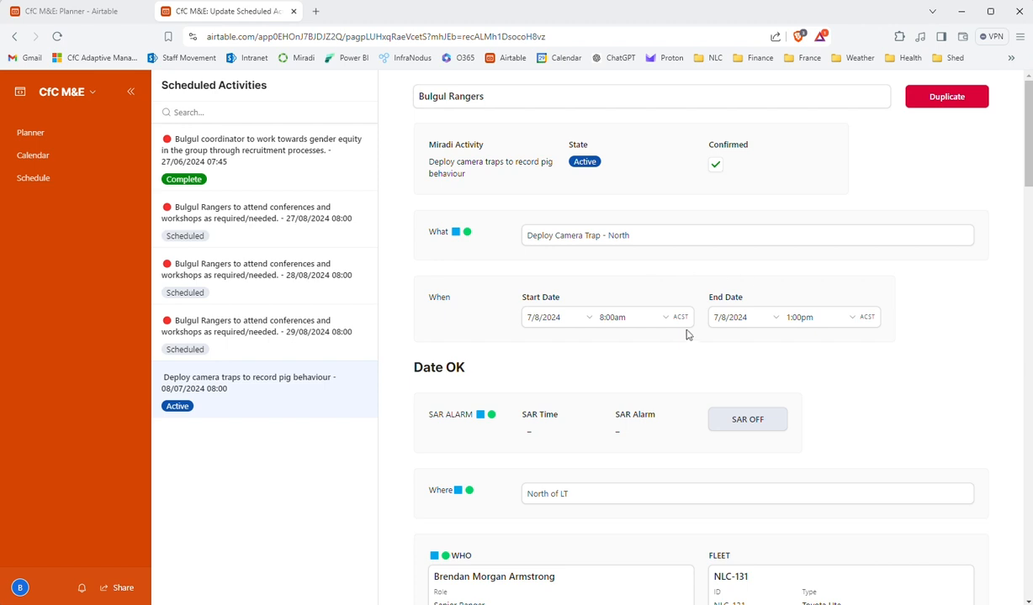
scroll(683, 338, down, 8)
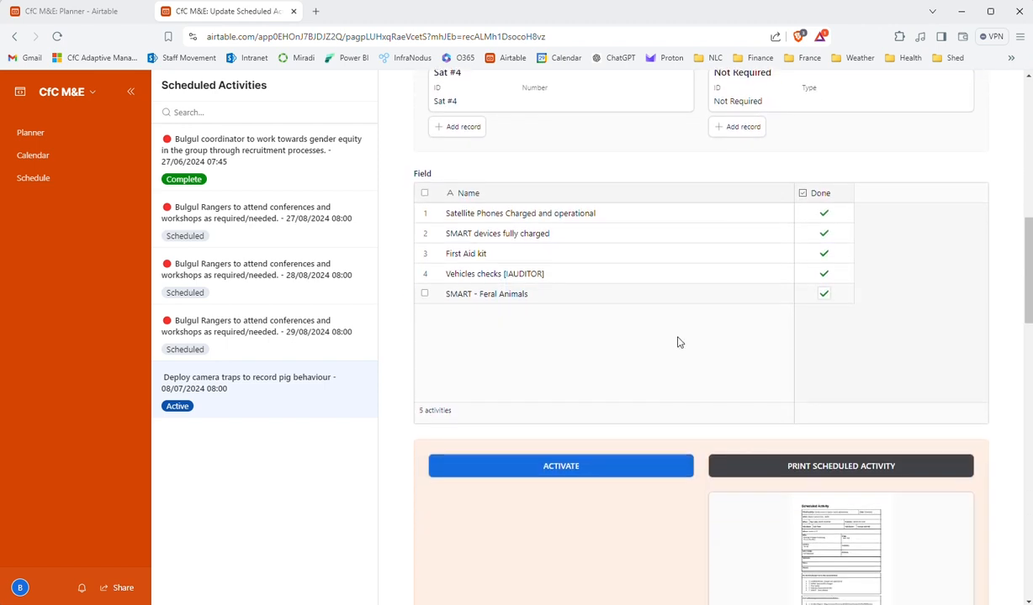
scroll(679, 342, down, 7)
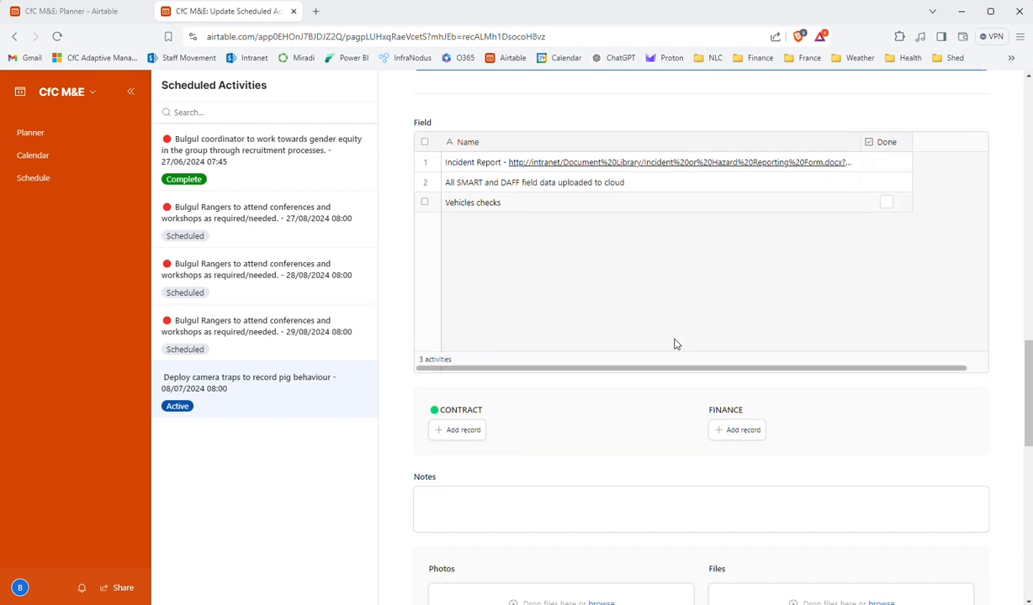
scroll(647, 319, down, 1)
scroll(636, 306, up, 3)
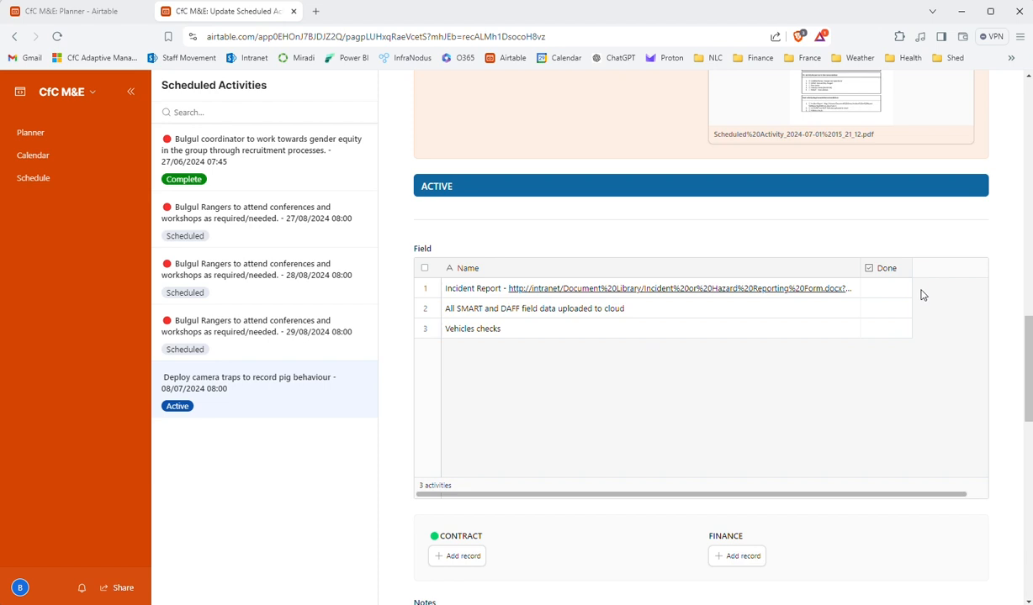
click(886, 331)
scroll(663, 364, down, 2)
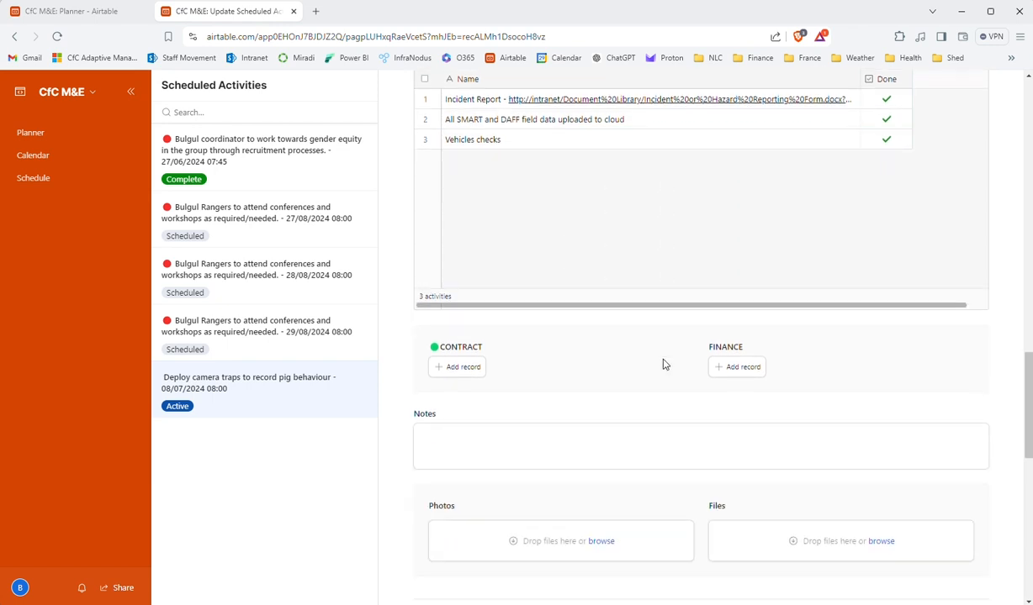
- Assign the NIAA contract and the finance code "CW003CAP306 - Ranger Operational Bulgul" to the activity
click(458, 367)
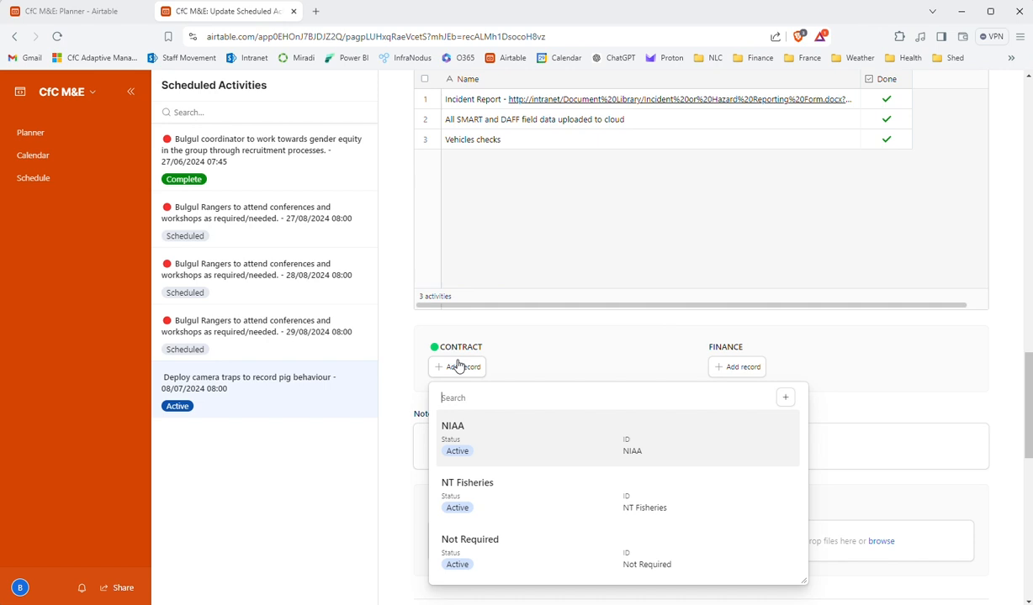
click(472, 425)
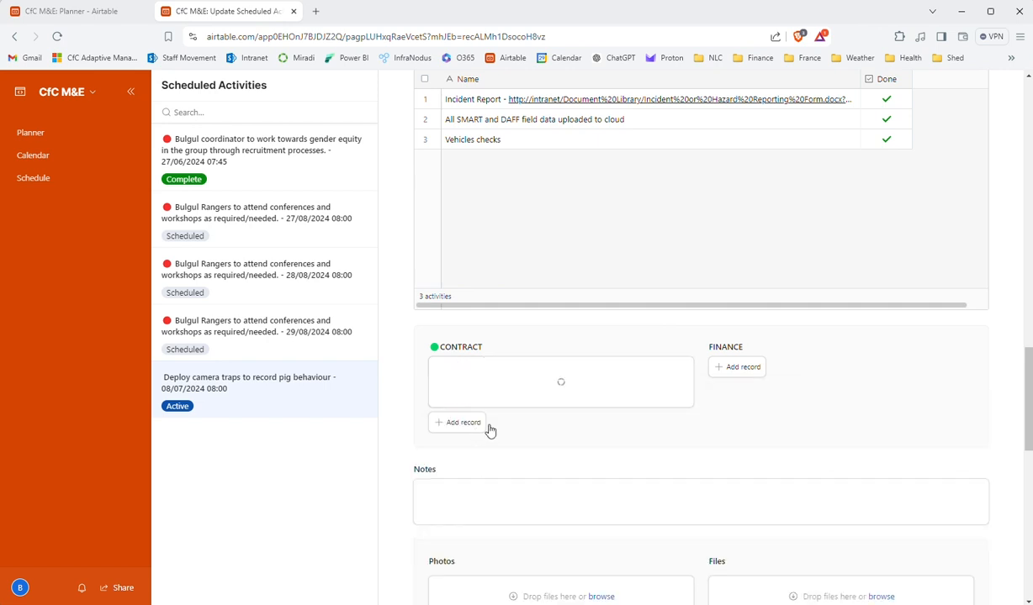
click(740, 367)
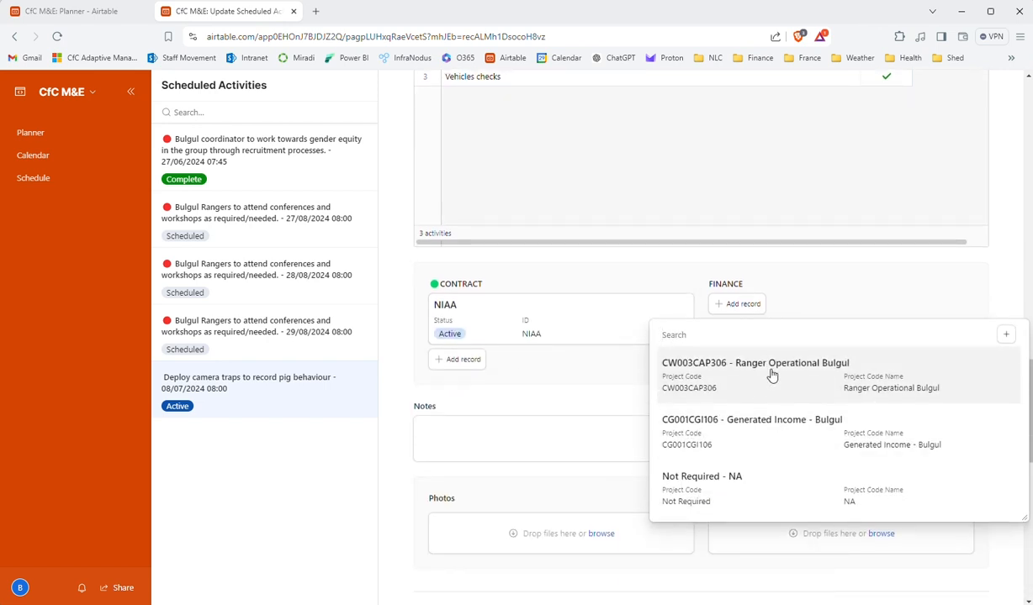
click(776, 373)
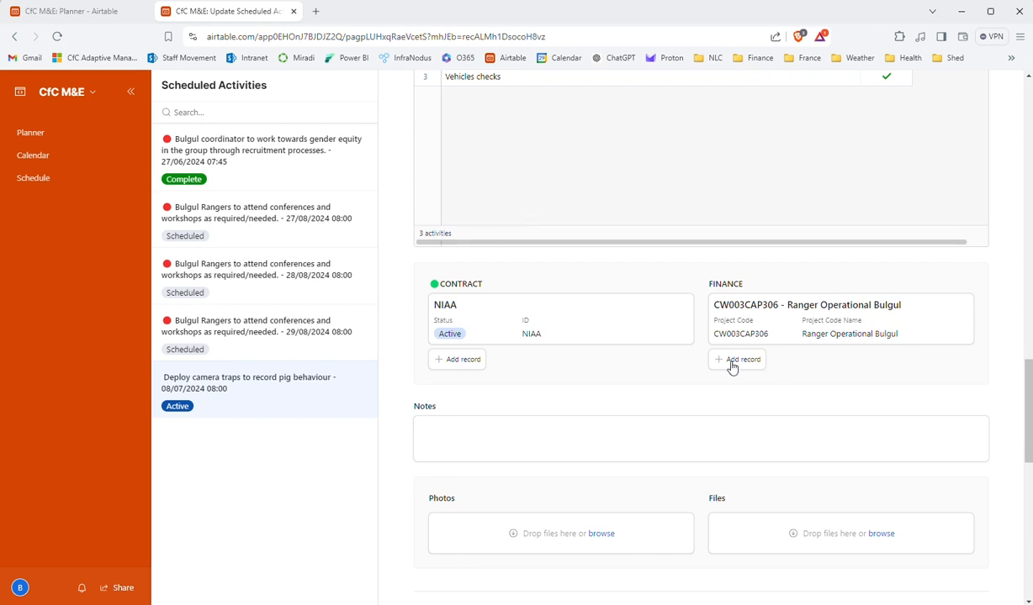
- Leave the activity's notes, photos and files empty and mark the activity as complete
scroll(733, 364, down, 2)
click(532, 309)
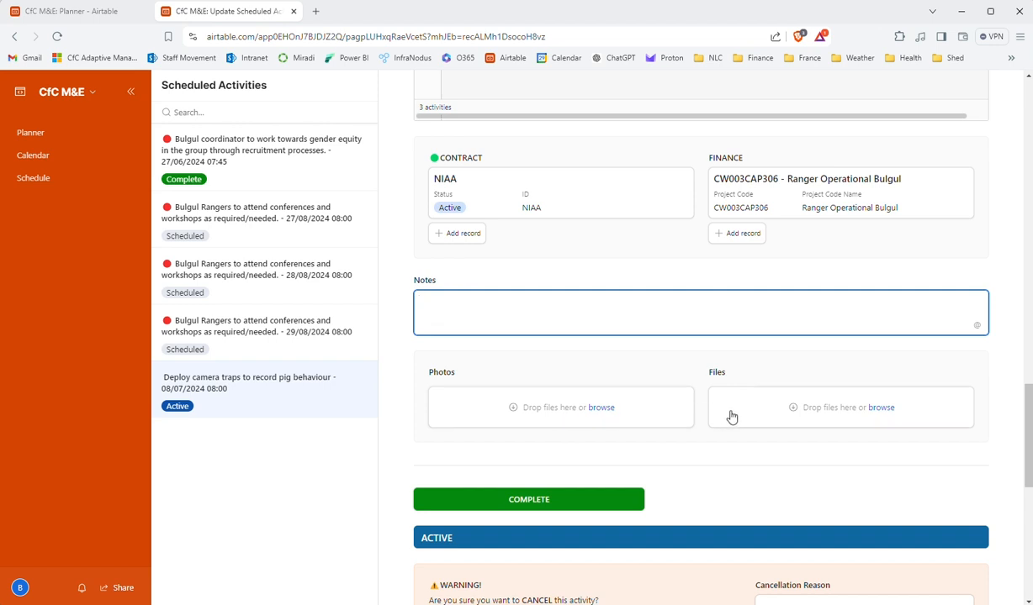
scroll(636, 412, down, 1)
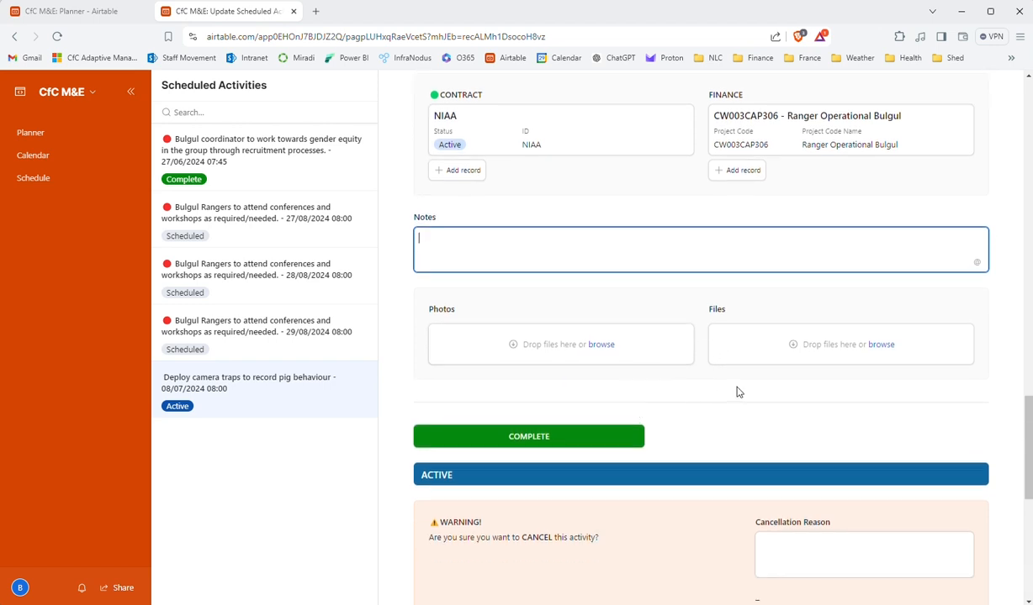
click(542, 439)
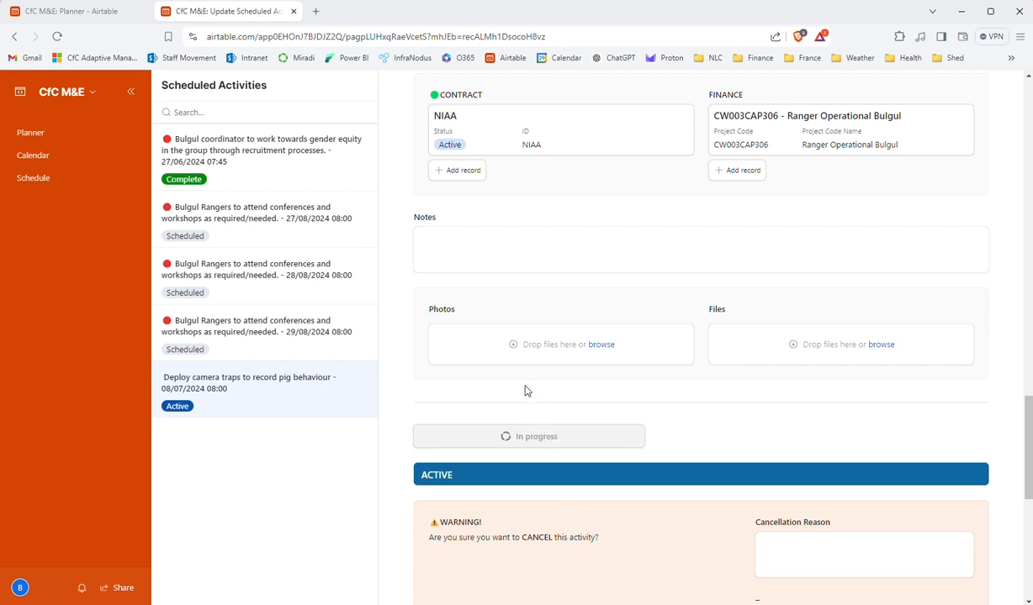
- Check the completed camera trap activity on the calendar for the week of Jul 7 - Jul 13
click(23, 158)
scroll(426, 410, down, 3)
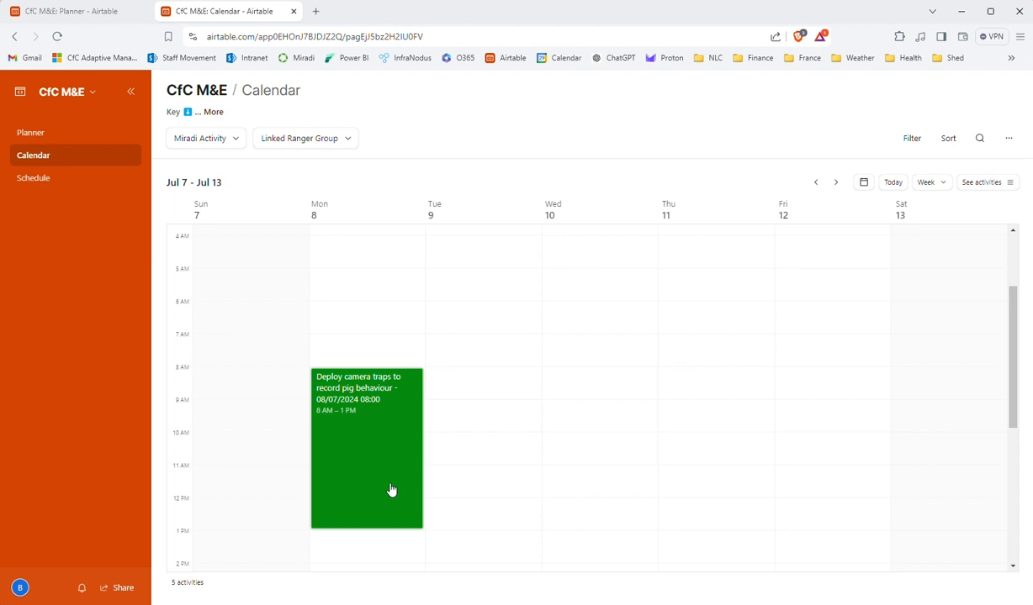
scroll(394, 446, down, 2)
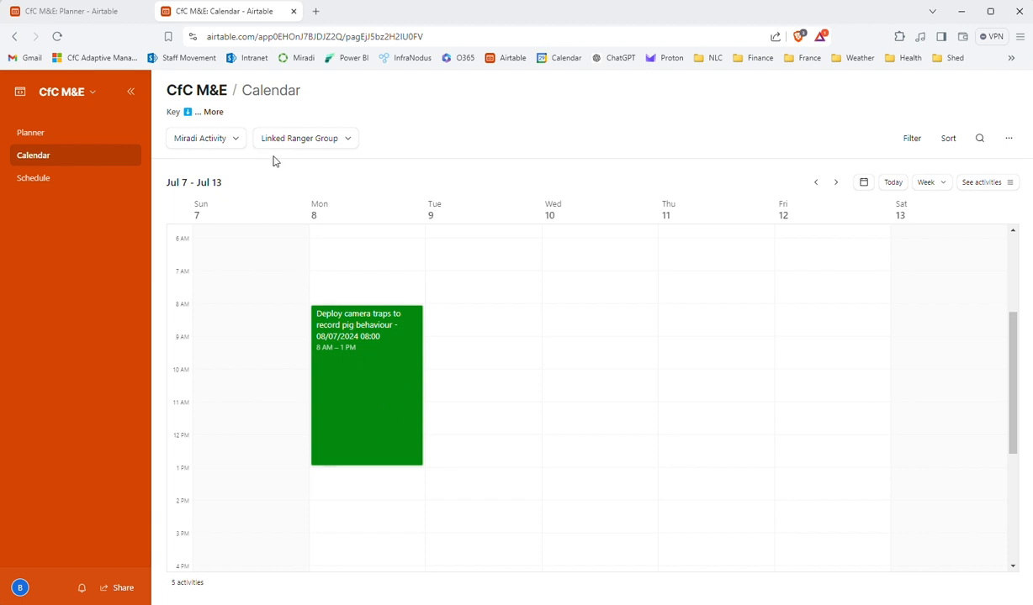
- Examine the Planner's pig activities, checking the camera trap row's Left For The Quarter, Frequency, Scheduled, Active and Complete columns
click(100, 17)
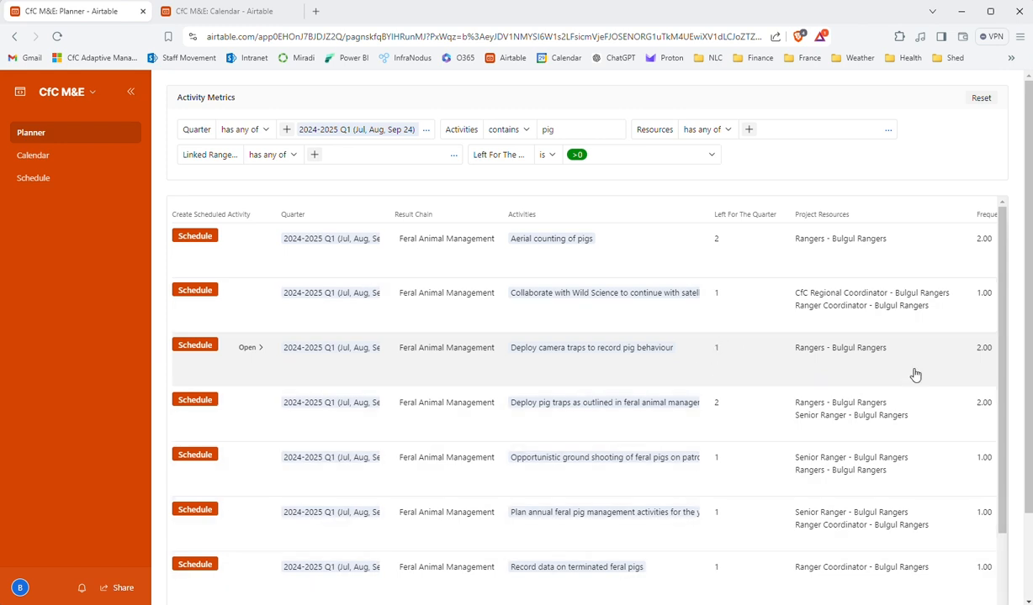
scroll(1029, 343, down, 1)
drag(1029, 343, 1025, 391)
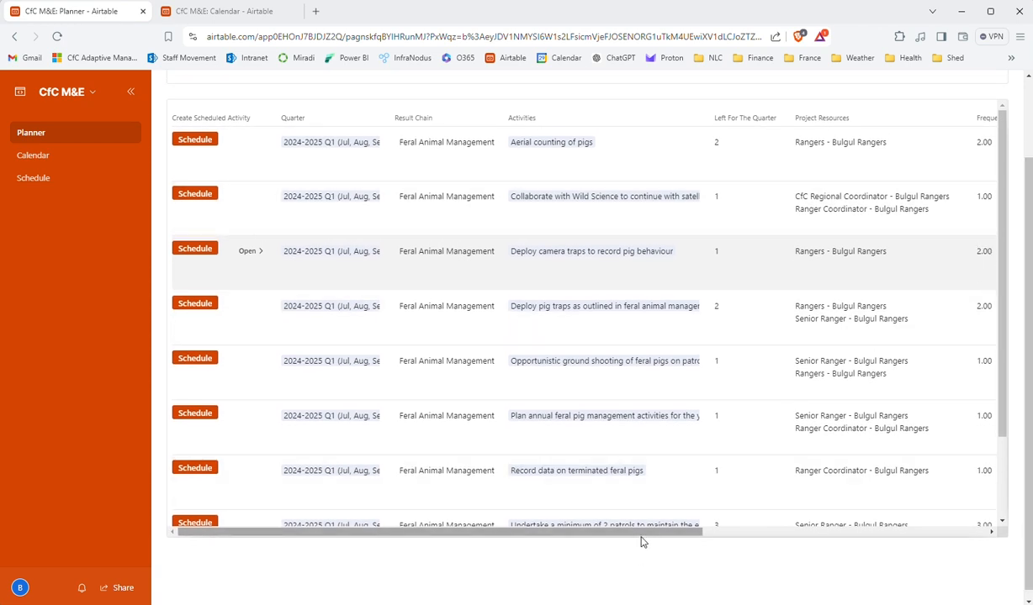
drag(643, 532, 828, 532)
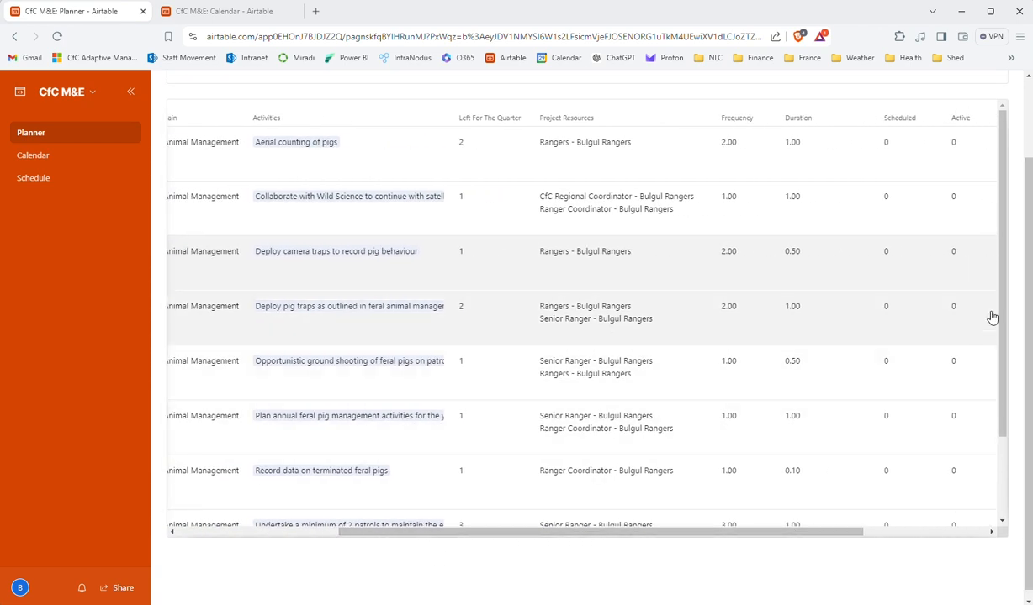
drag(1004, 316, 1009, 396)
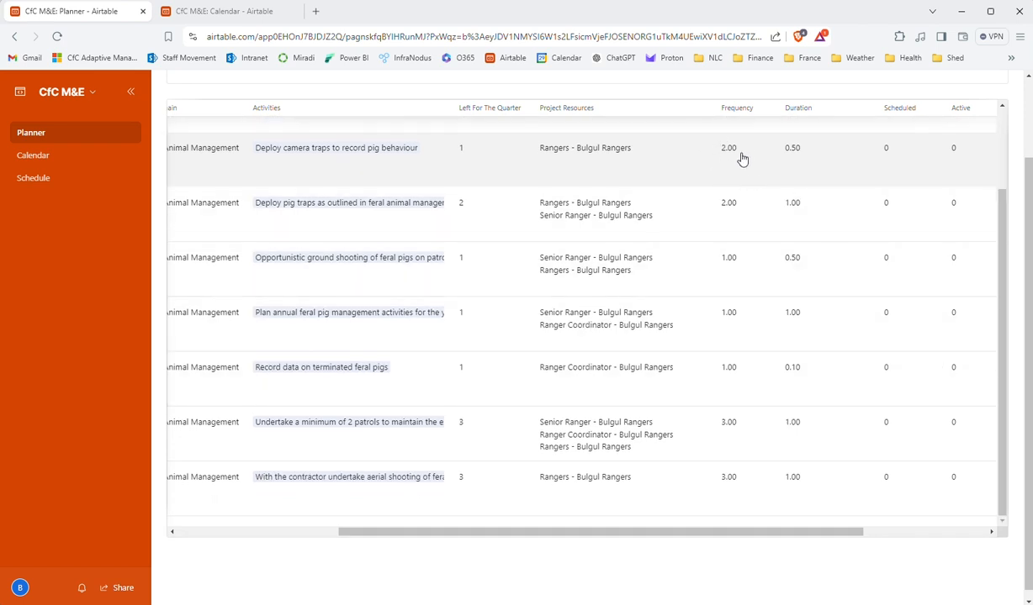
drag(790, 533, 925, 542)
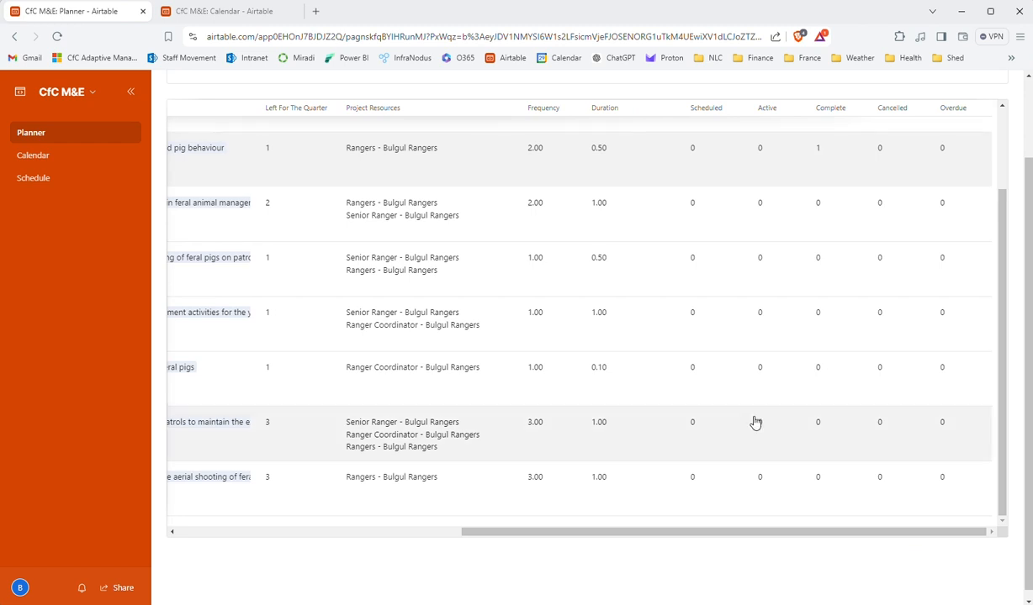
drag(762, 535, 517, 535)
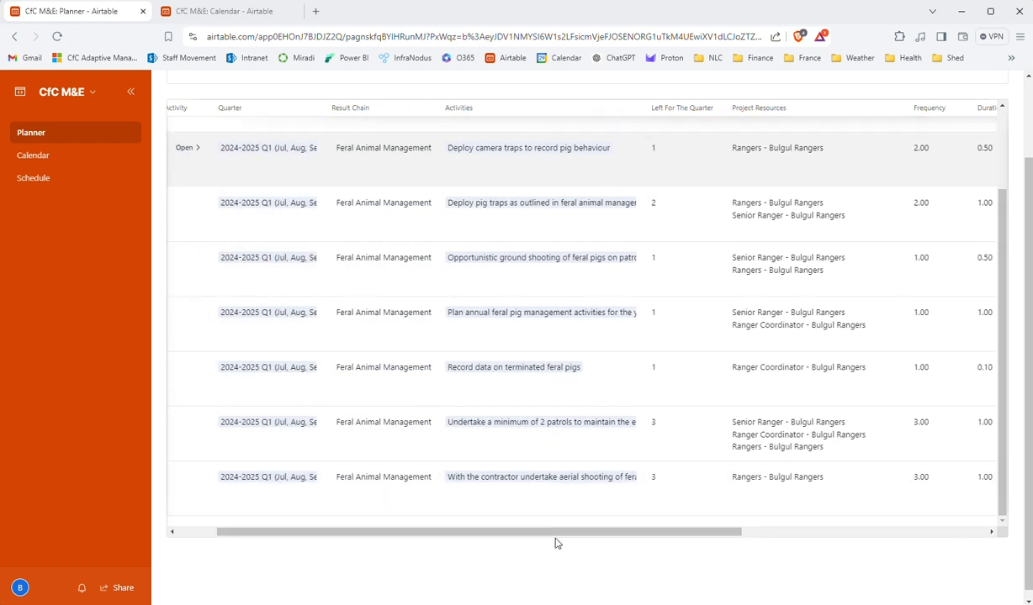
drag(563, 534, 464, 533)
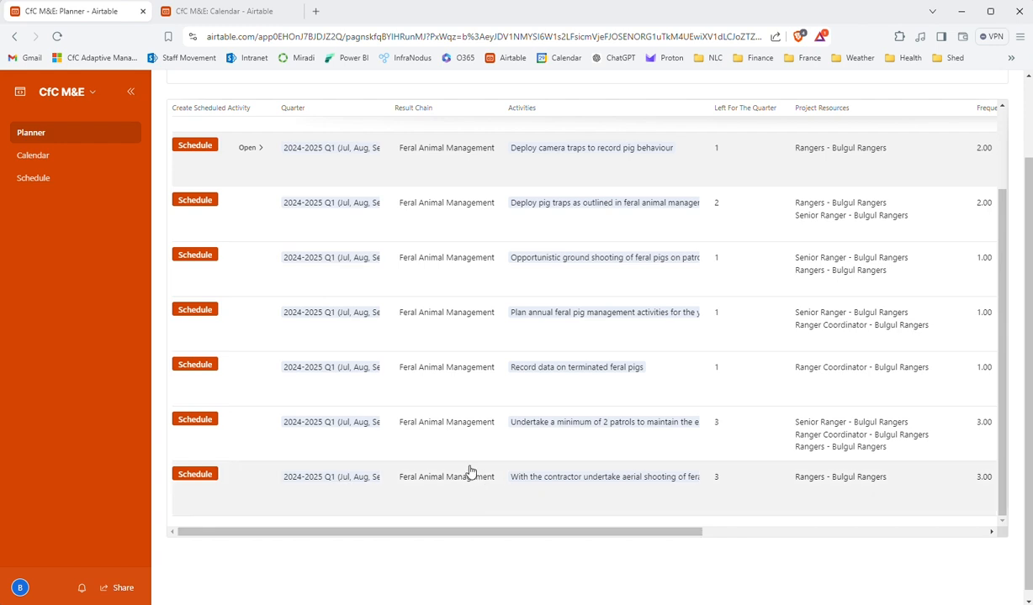
- Open a new schedule form in a separate tab for the planner activity "Deploy camera traps to record pig behaviour"
right_click(195, 145)
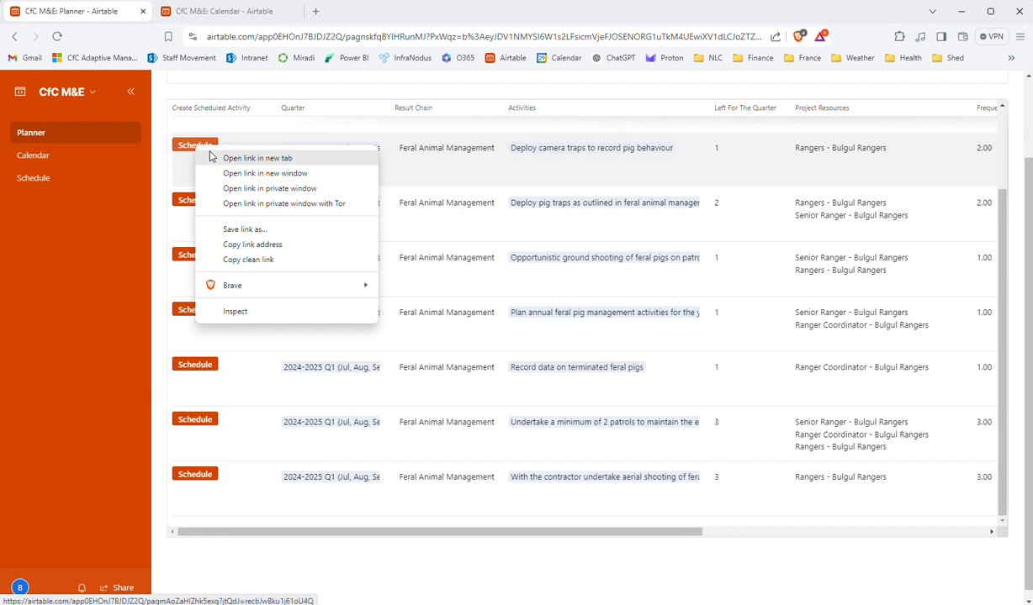
click(264, 159)
click(388, 14)
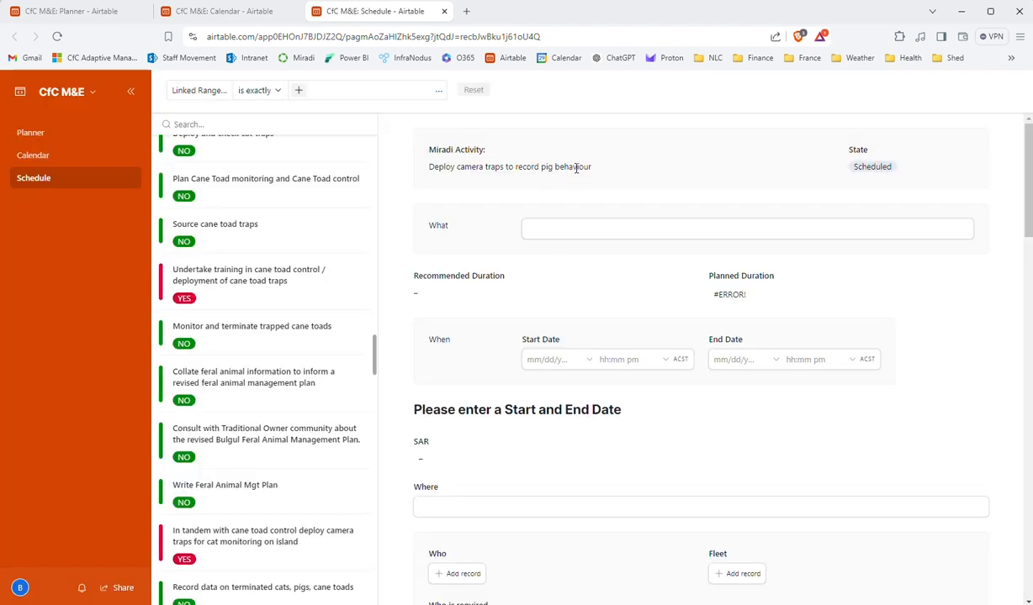
- Copy the Miradi activity name into the What field and extend it to "Deploy camera traps to record pig behaviour - South"
drag(594, 172, 432, 177)
key(ctrl+c)
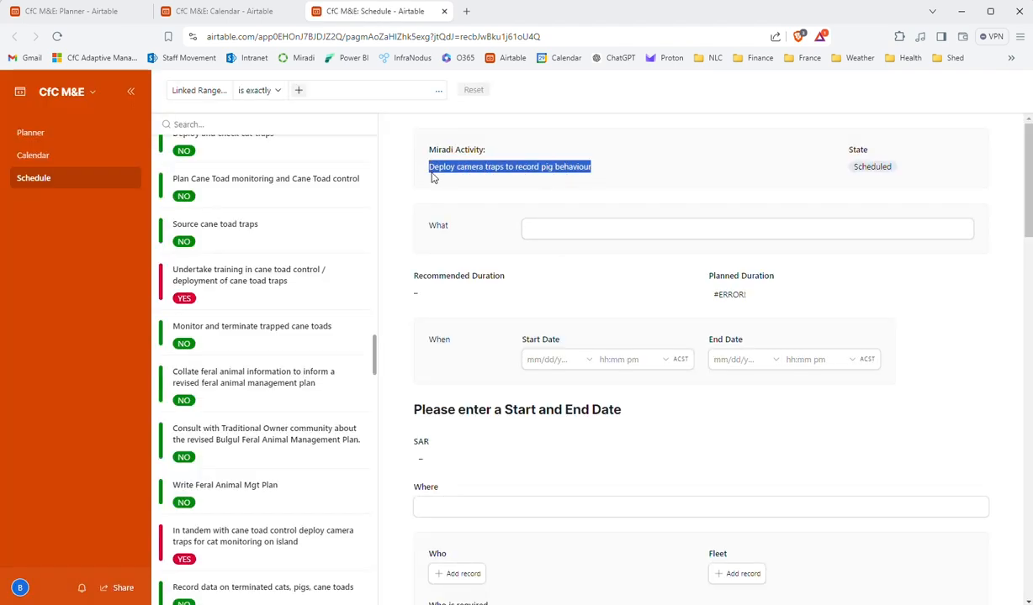
click(567, 237)
key(ctrl+v)
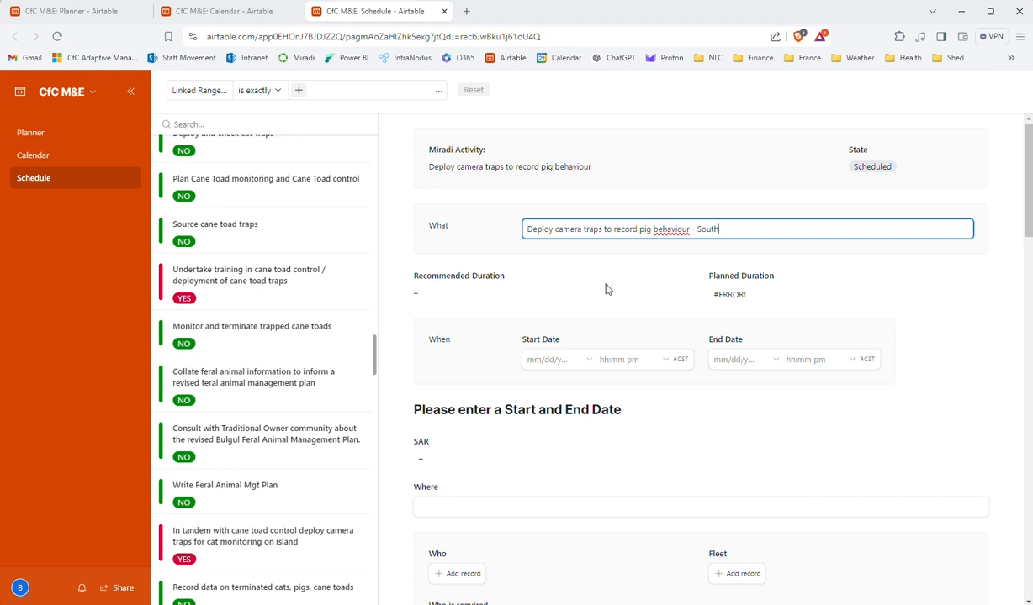
- Set the southern camera trap activity's Start Date to 7/9/2024 at 12:00pm
click(548, 360)
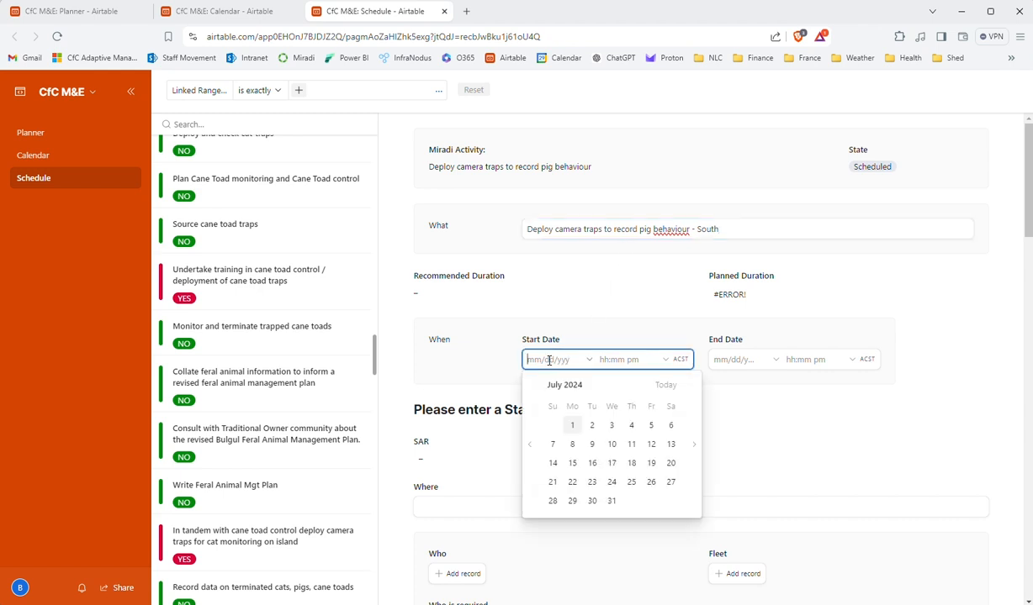
click(591, 444)
click(610, 360)
scroll(618, 412, down, 10)
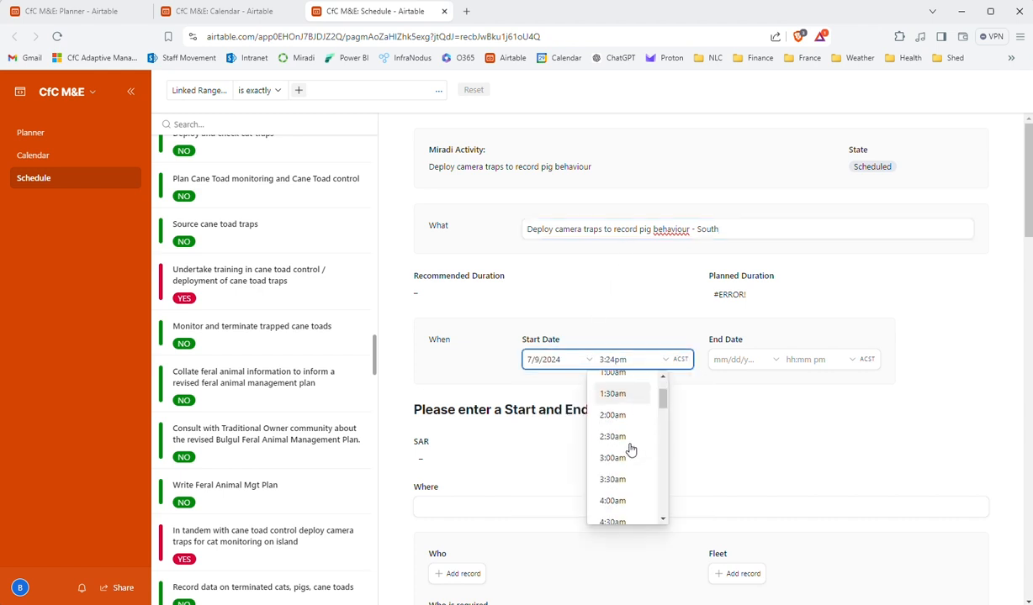
scroll(630, 451, up, 5)
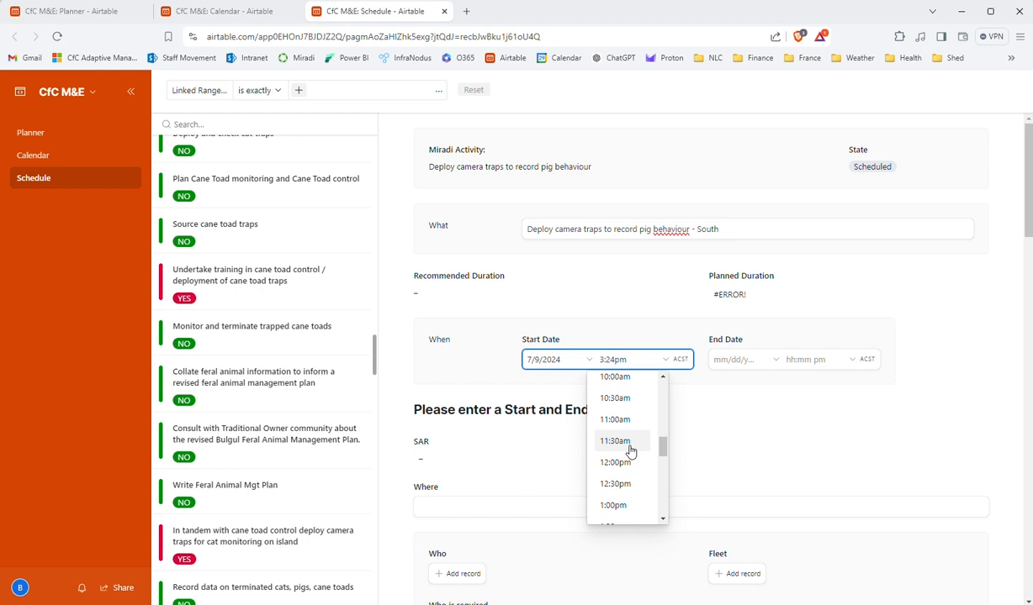
click(625, 462)
- Set the activity's End Date to 7/9/2024 at 5:00am
click(730, 360)
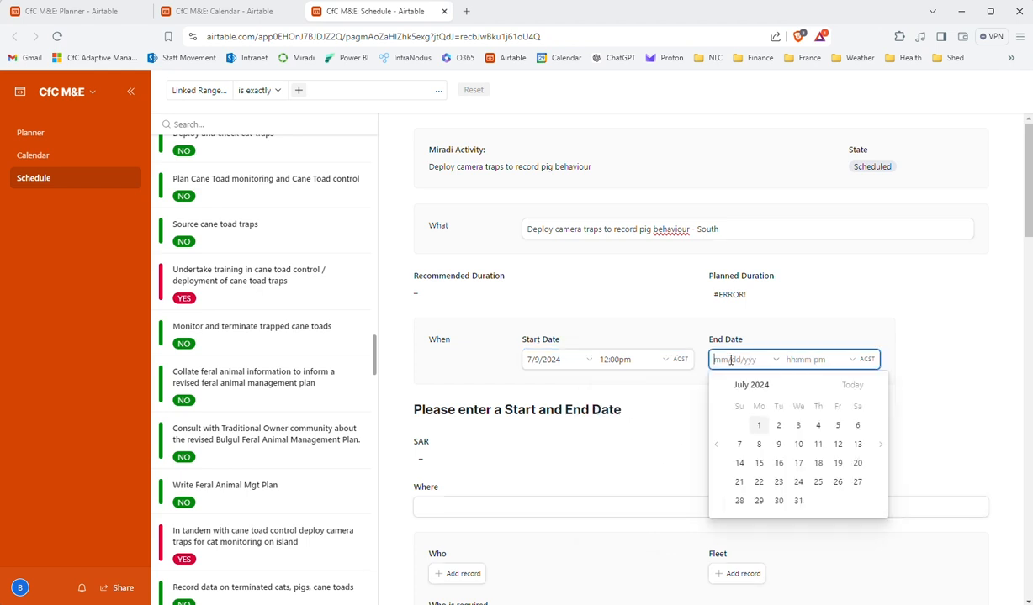
click(777, 444)
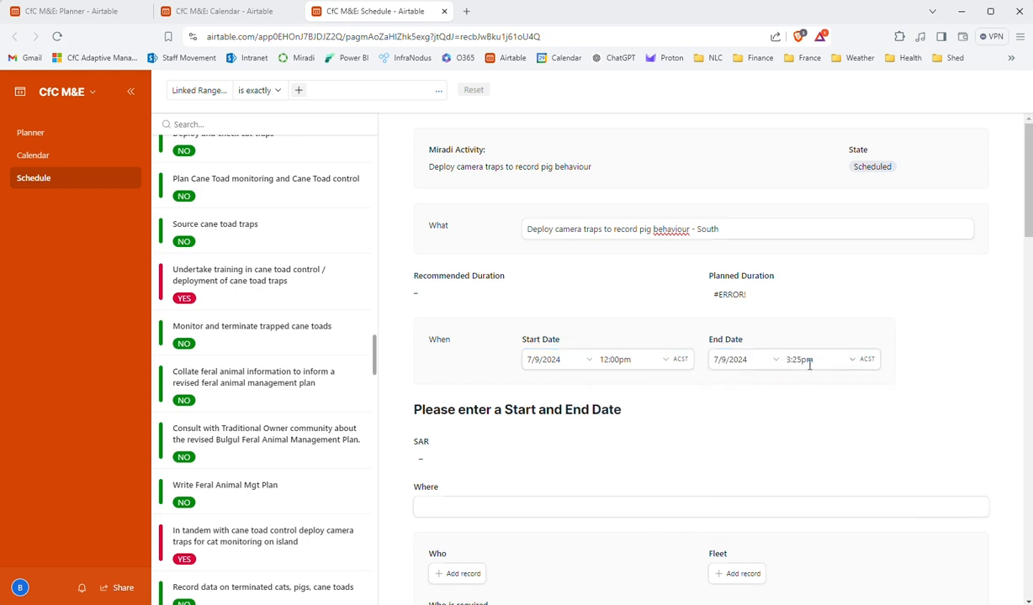
click(806, 360)
scroll(810, 463, down, 3)
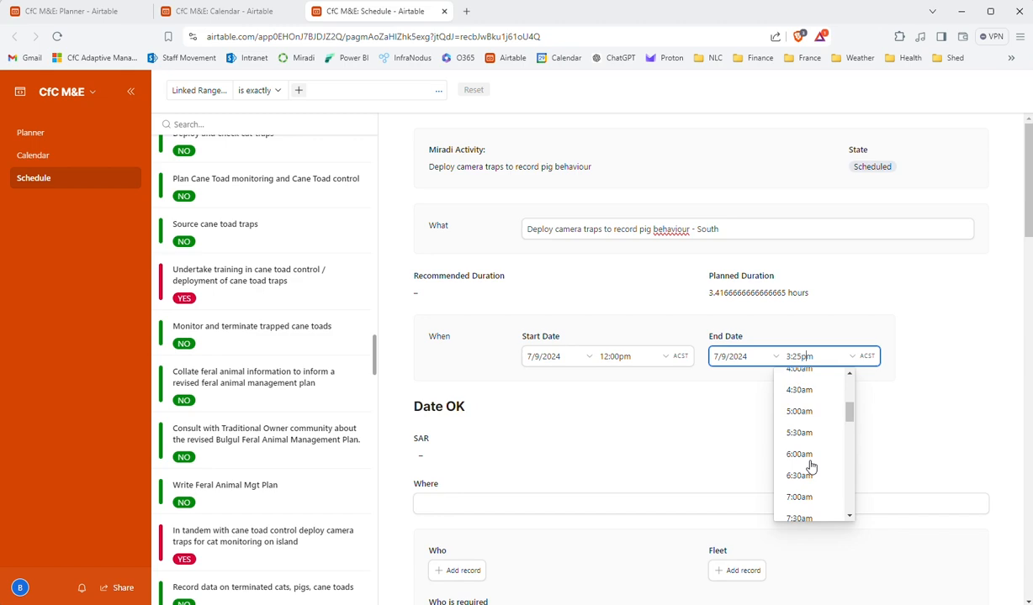
click(810, 414)
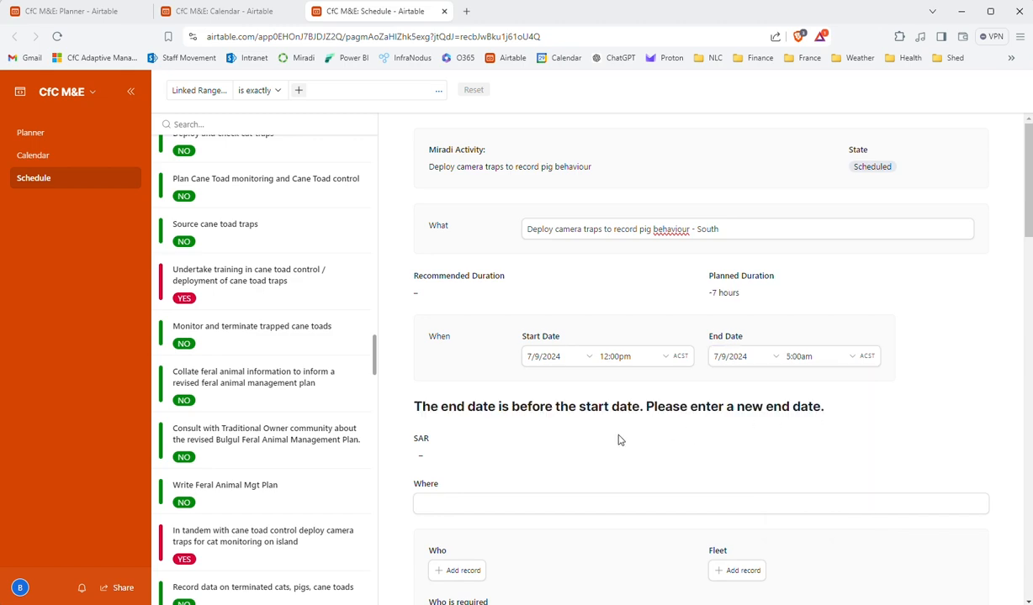
- Try to save the schedule record with the entered dates and read the save status below the form
scroll(622, 438, down, 10)
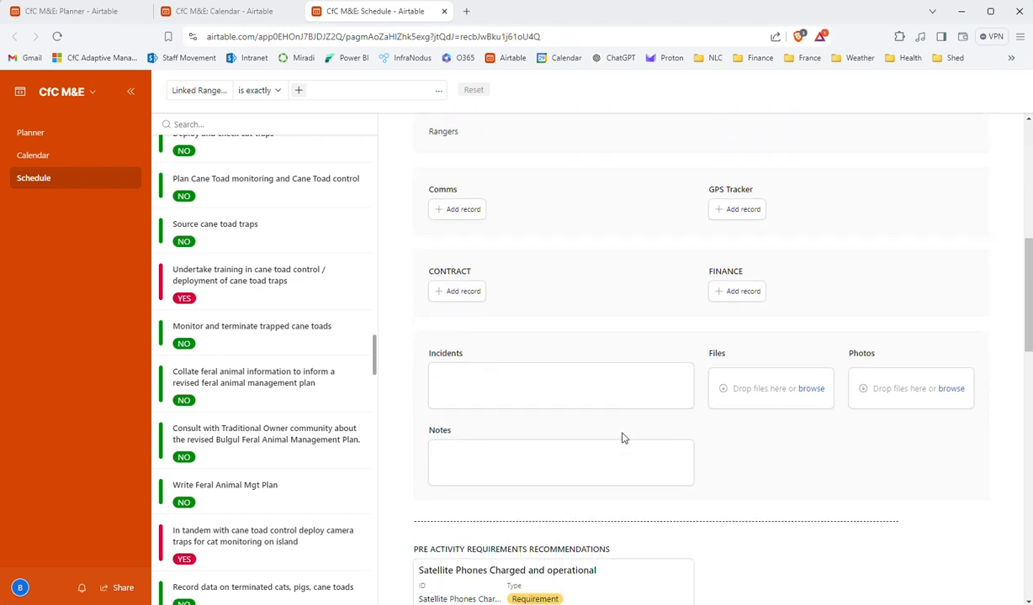
scroll(622, 438, down, 5)
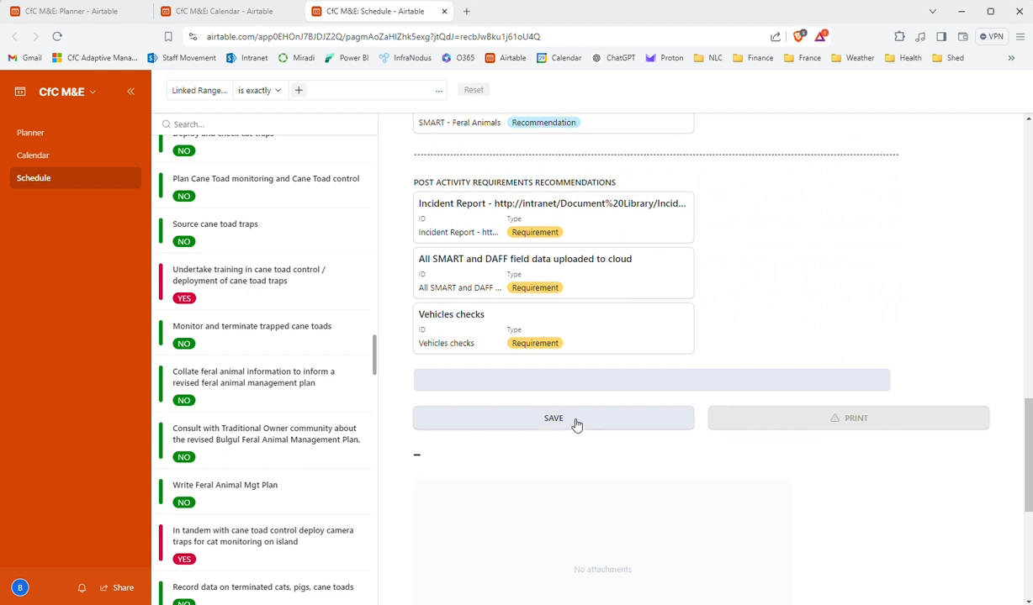
click(576, 424)
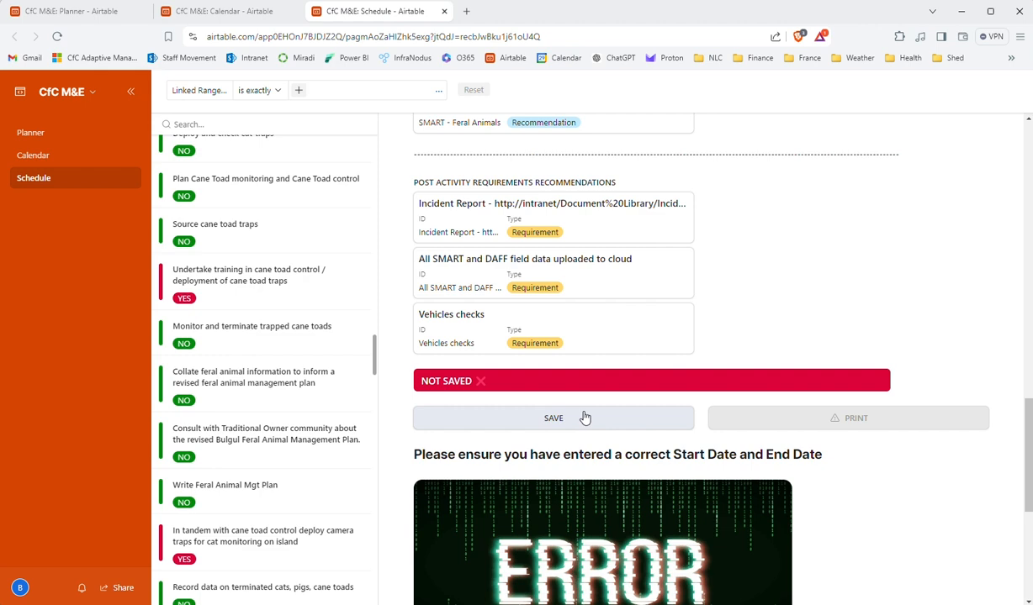
scroll(786, 337, down, 2)
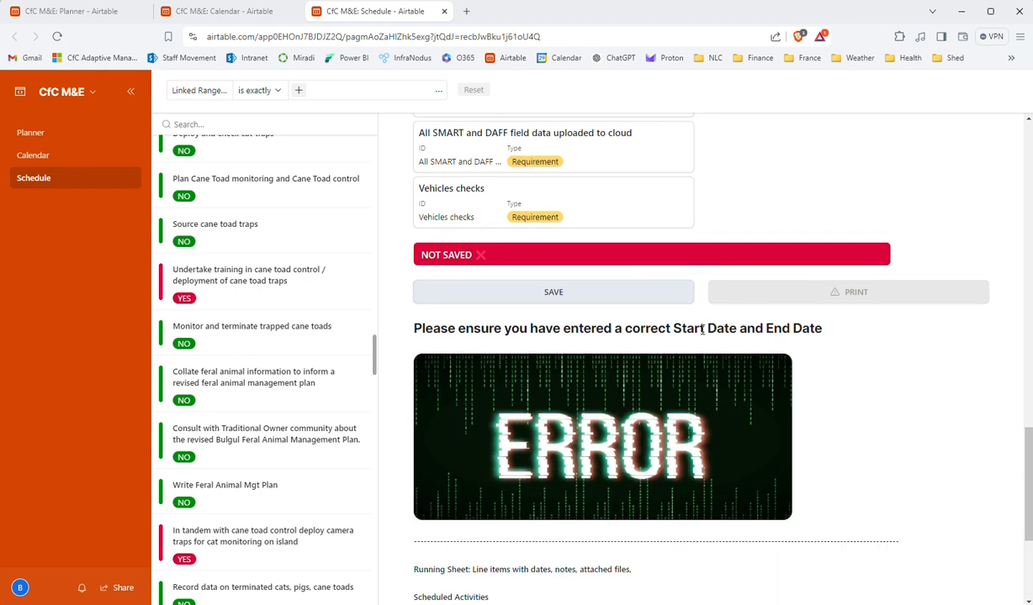
- Correct the End Date time to 5:00pm on 7/9/2024
scroll(812, 258, up, 10)
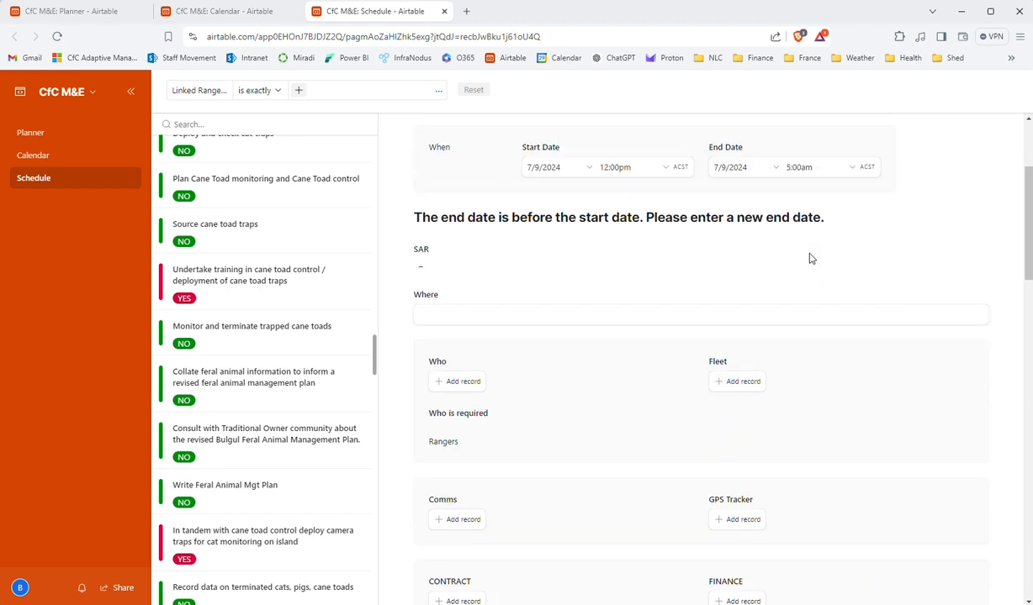
scroll(581, 180, down, 1)
scroll(595, 202, up, 4)
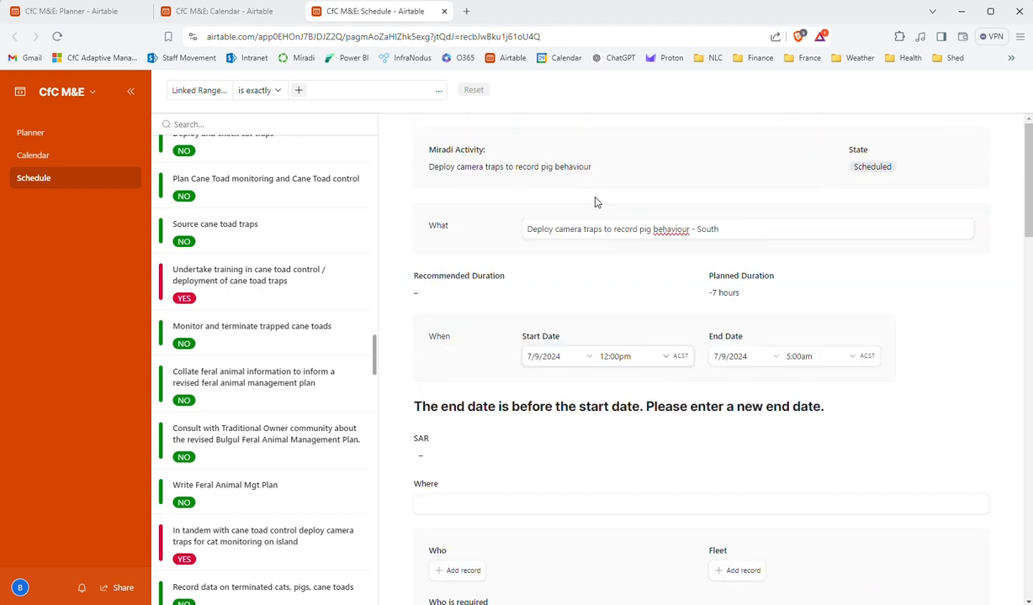
click(799, 356)
drag(851, 402, 851, 473)
click(803, 454)
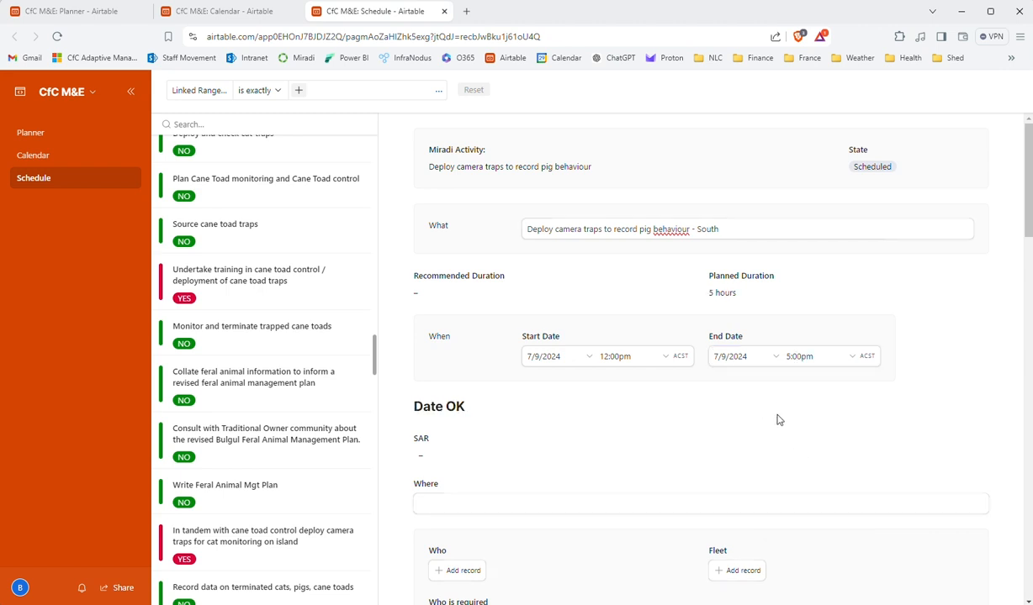
- Save the schedule record for the southern camera trap deployment
scroll(682, 410, down, 15)
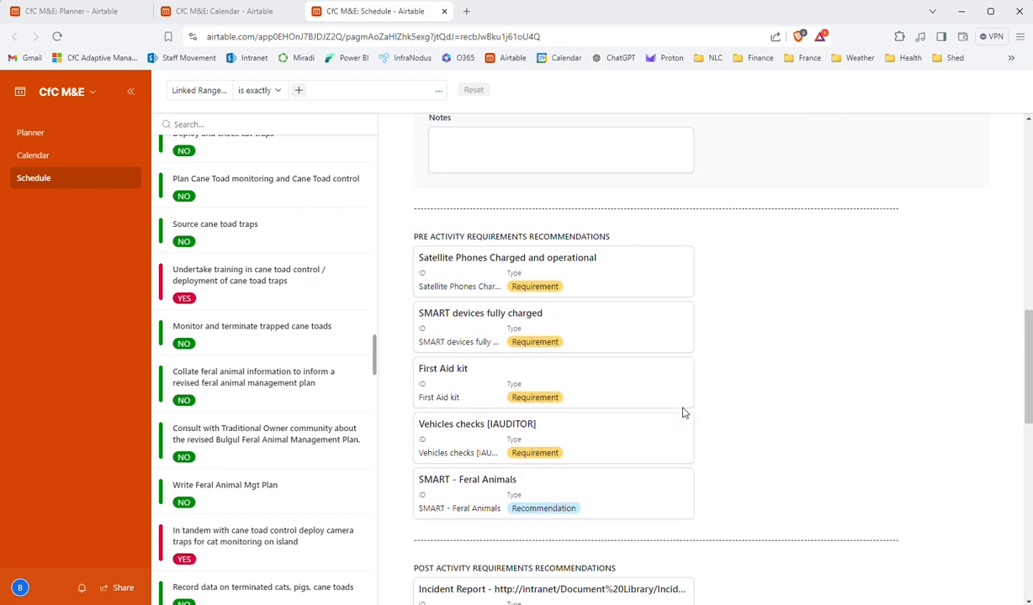
scroll(682, 414, down, 3)
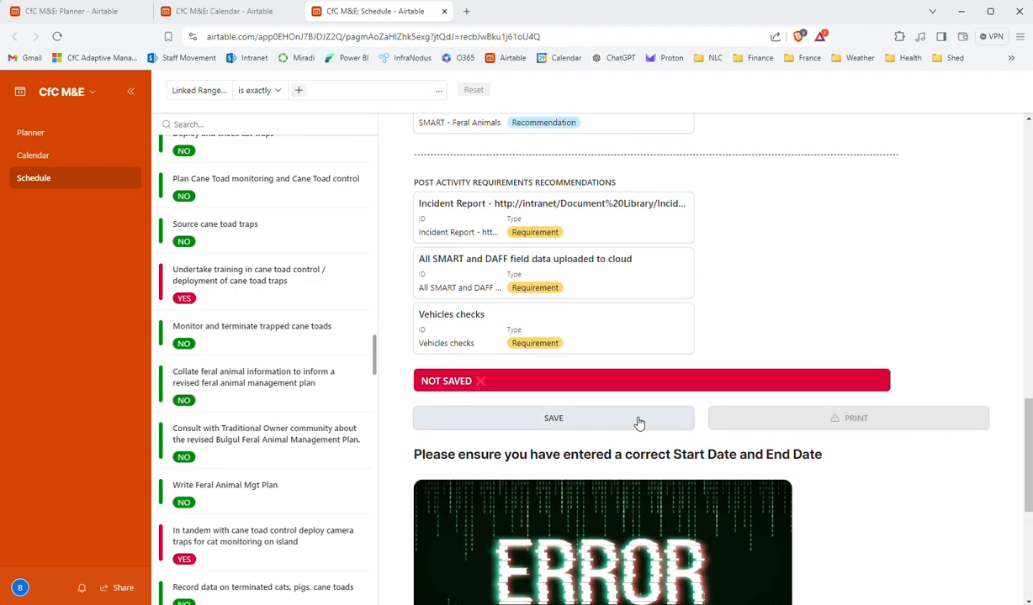
click(590, 418)
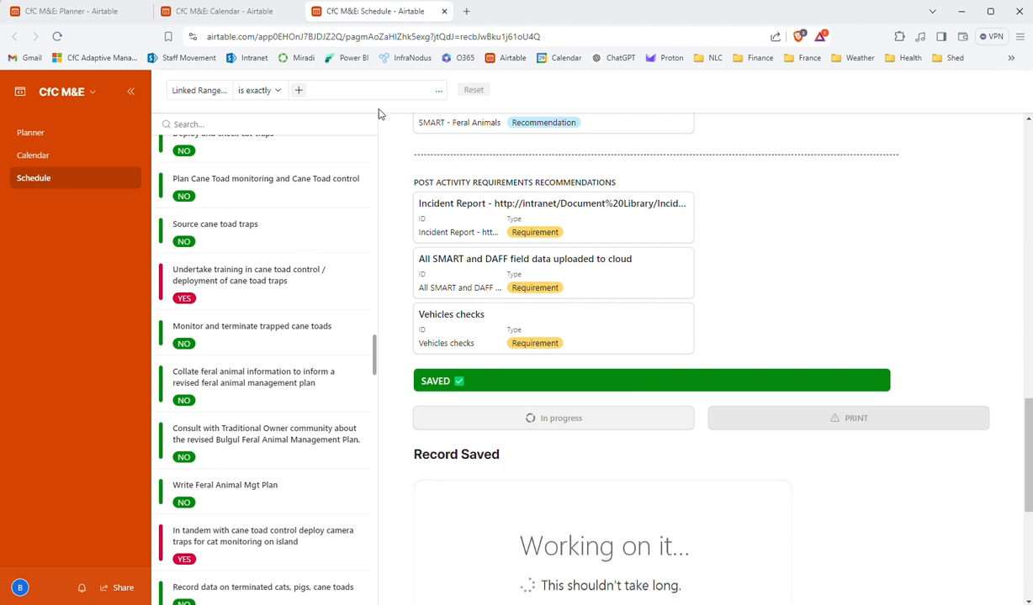
- Find the Jul 9 camera trap activity in the Calendar and mark it as Confirmed
click(65, 162)
scroll(528, 362, down, 3)
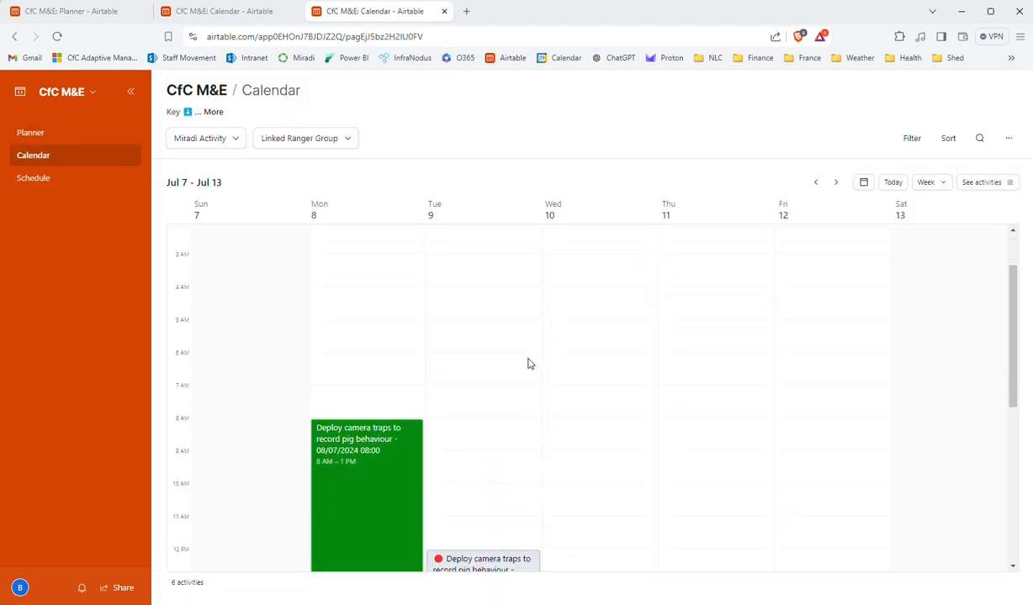
scroll(509, 374, down, 2)
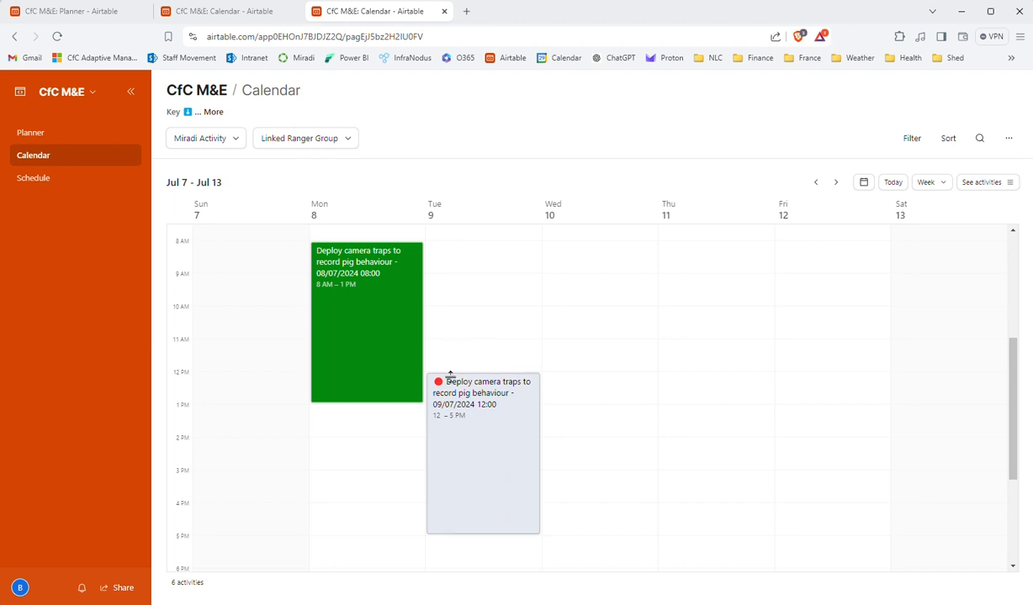
click(477, 411)
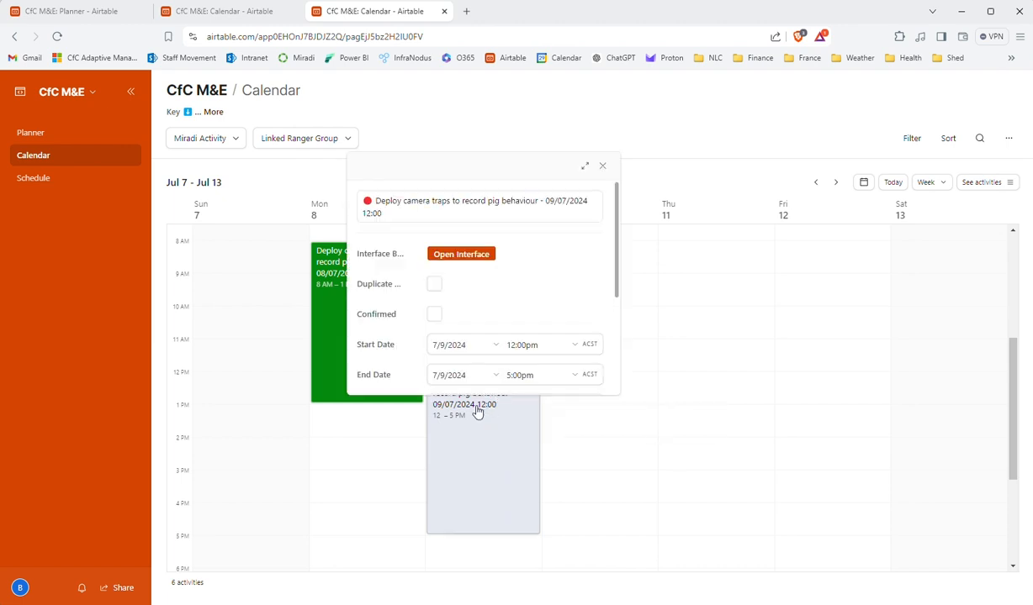
click(436, 314)
click(577, 438)
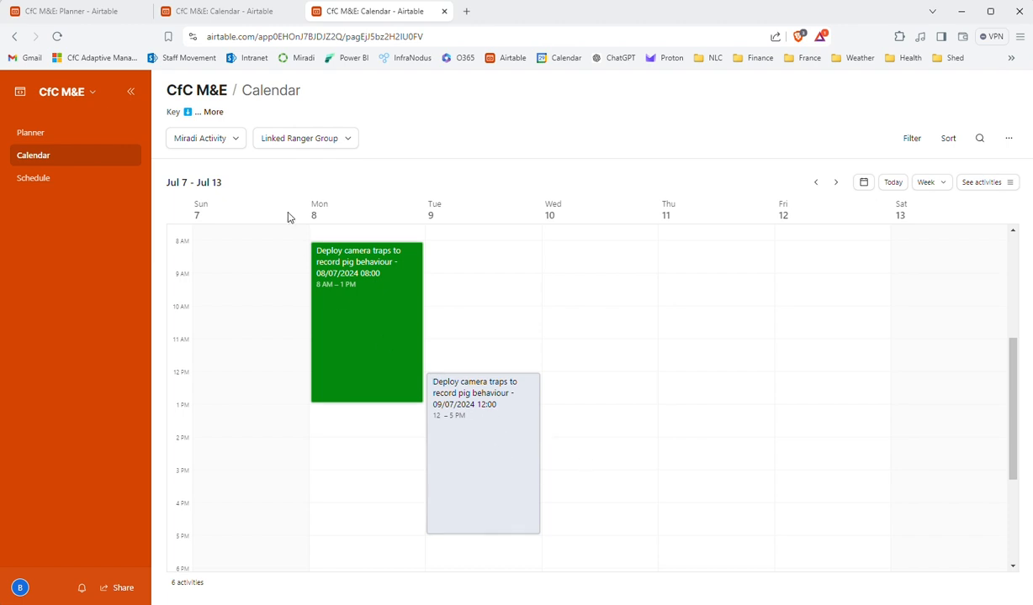
- Review the Planner's pig activities that still have deployments left for the 2024-2025 Q1 quarter
click(82, 11)
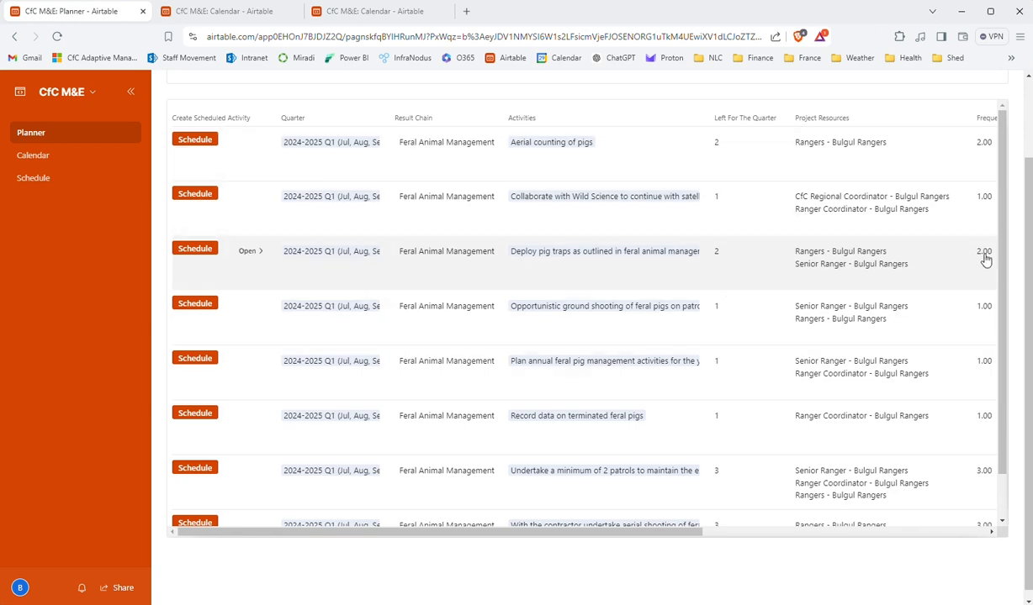
scroll(1005, 351, down, 1)
scroll(1016, 198, up, 1)
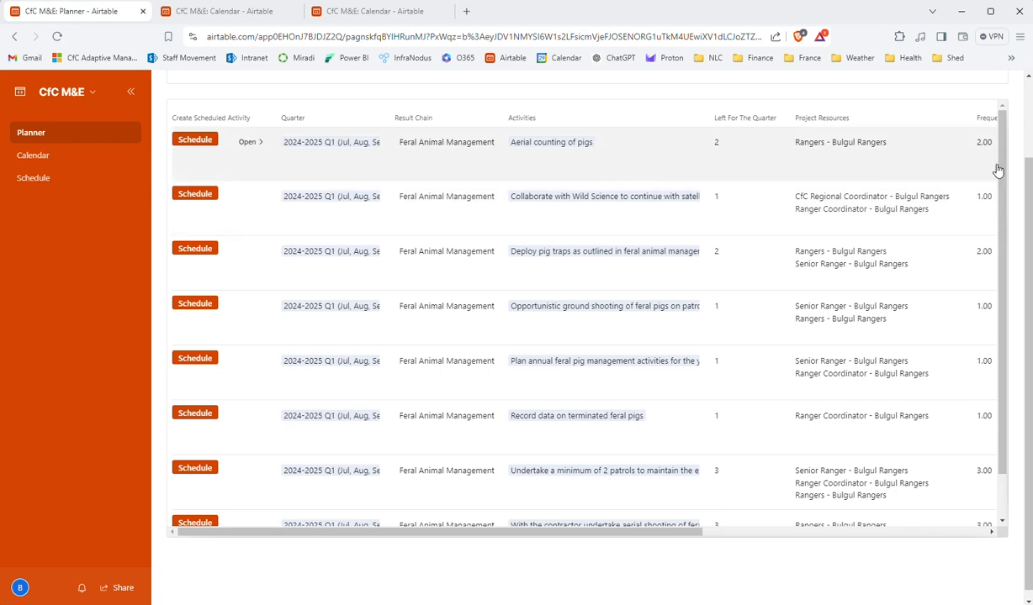
scroll(997, 171, up, 2)
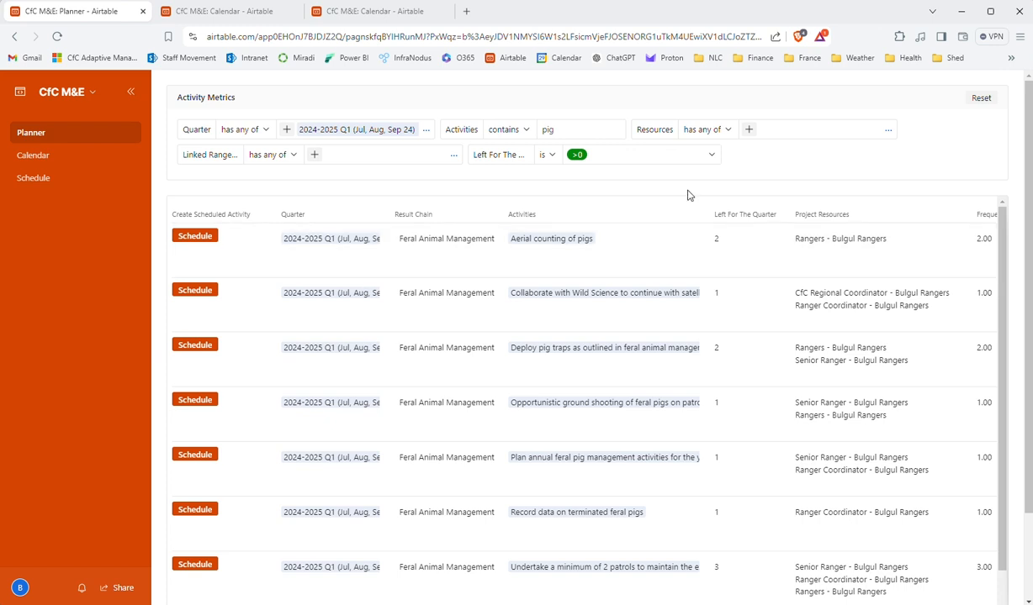
- Filter the Planner to Left For The Quarter <=0 and examine the camera trap row's Frequency, Scheduled and Complete columns
click(711, 160)
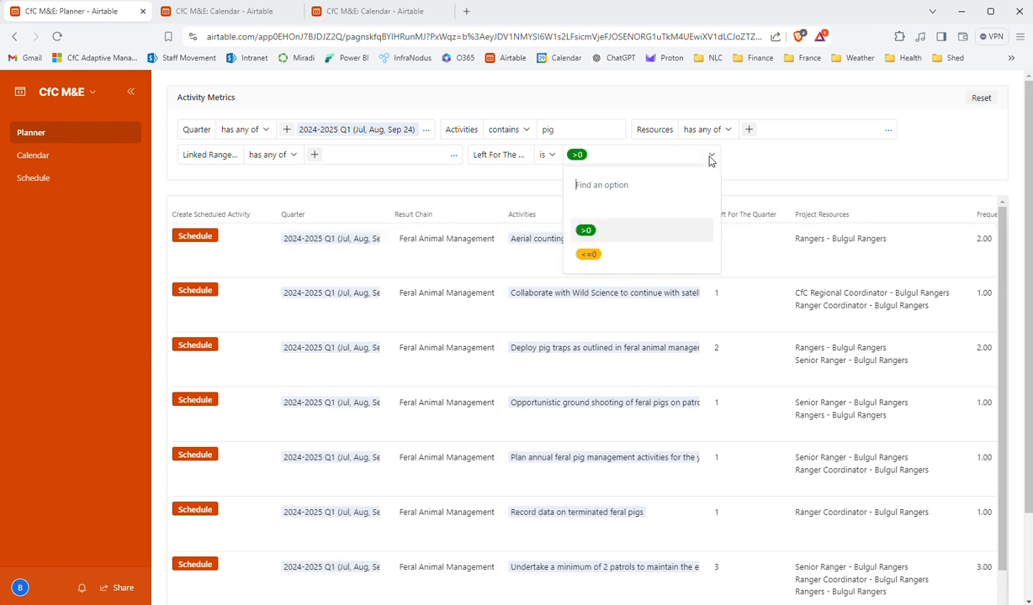
click(600, 262)
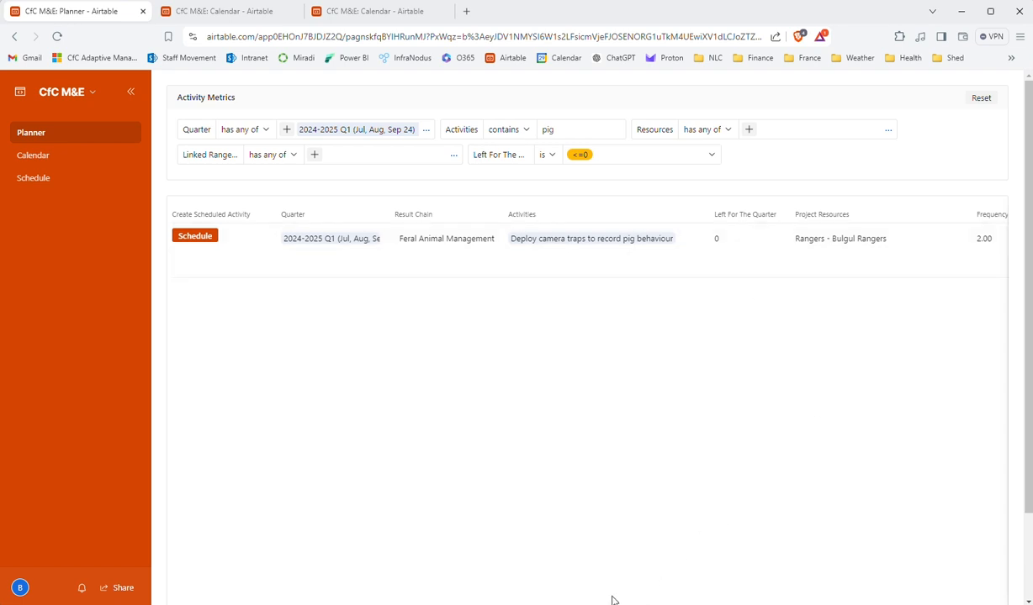
scroll(1005, 467, down, 1)
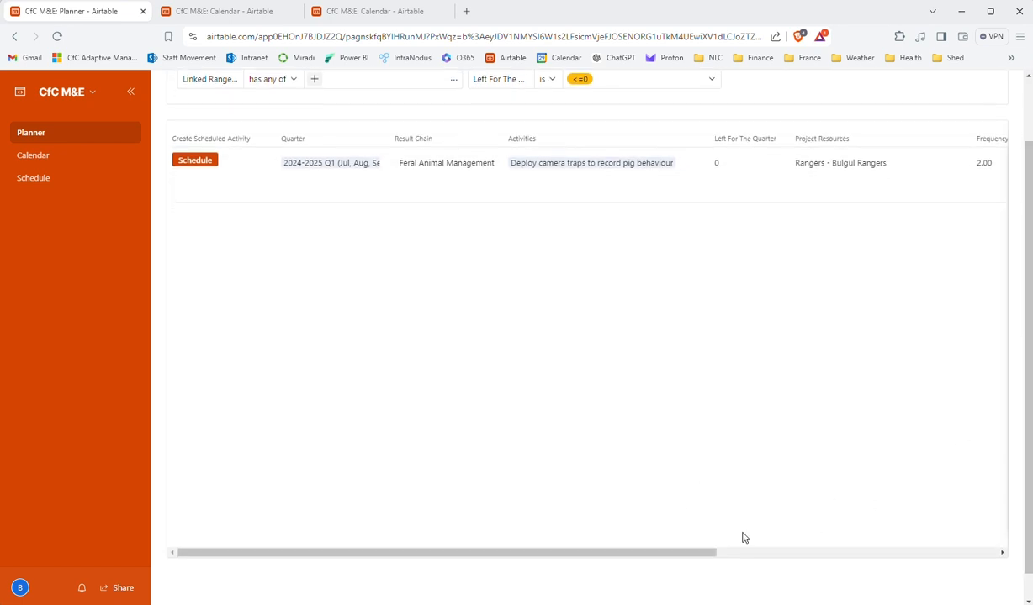
drag(686, 557, 967, 552)
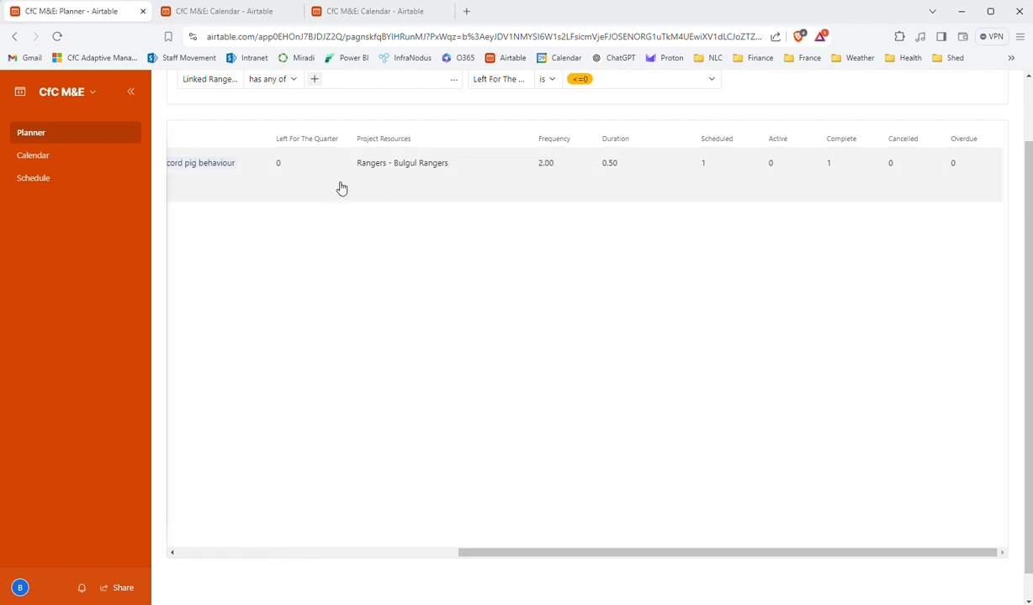
drag(616, 552, 293, 552)
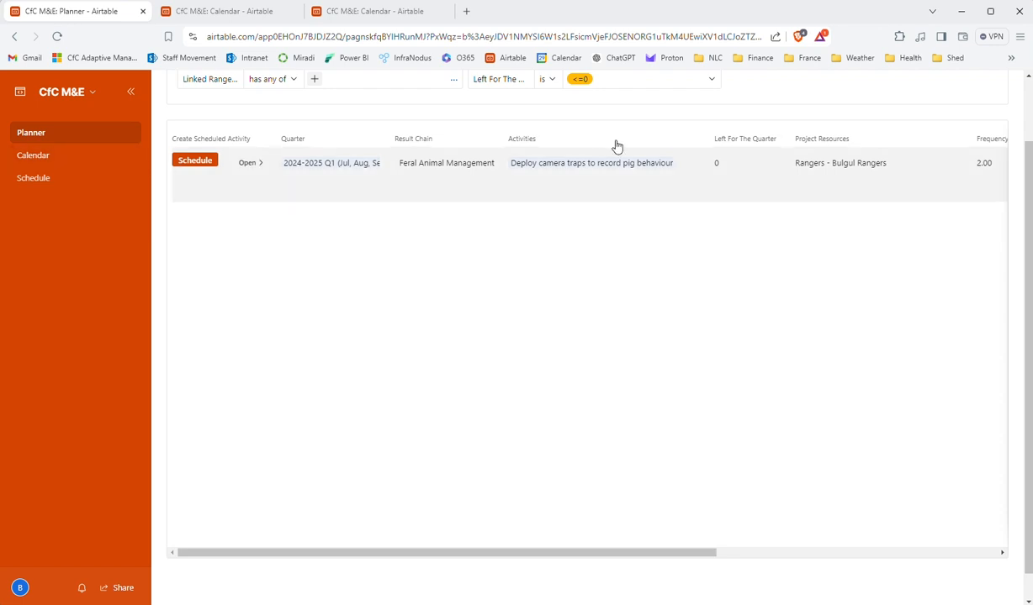
- Set the Left For The Quarter filter back to >0 and review the remaining pig activities
scroll(685, 130, up, 2)
click(660, 154)
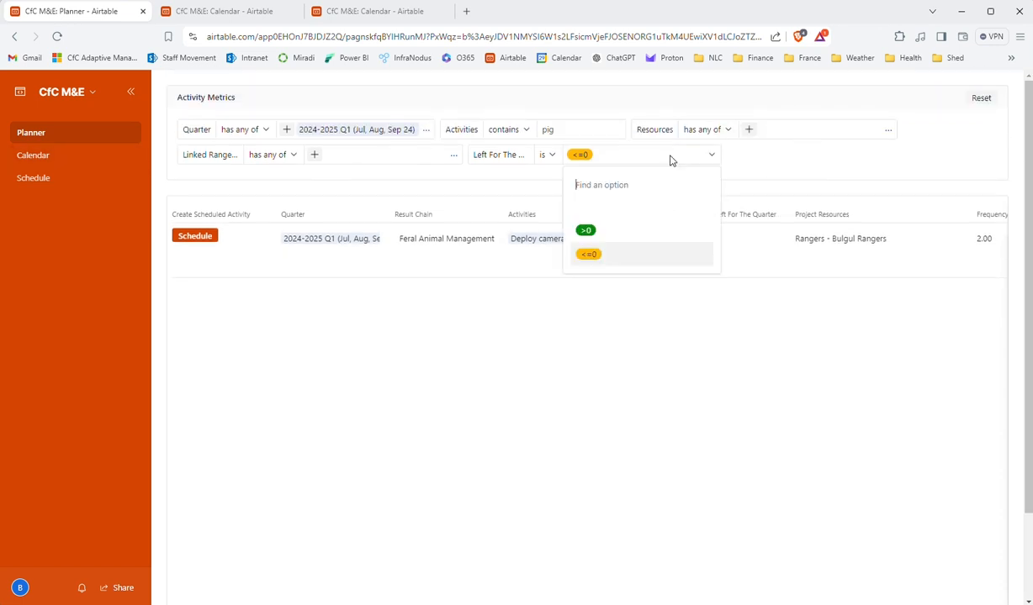
click(611, 240)
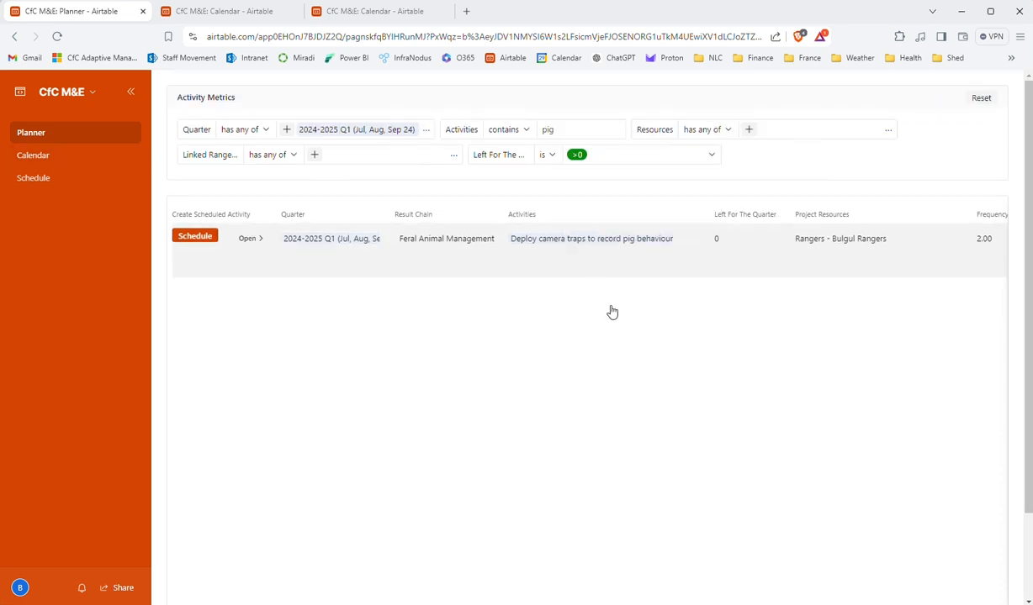
scroll(611, 346, down, 1)
scroll(588, 143, up, 2)
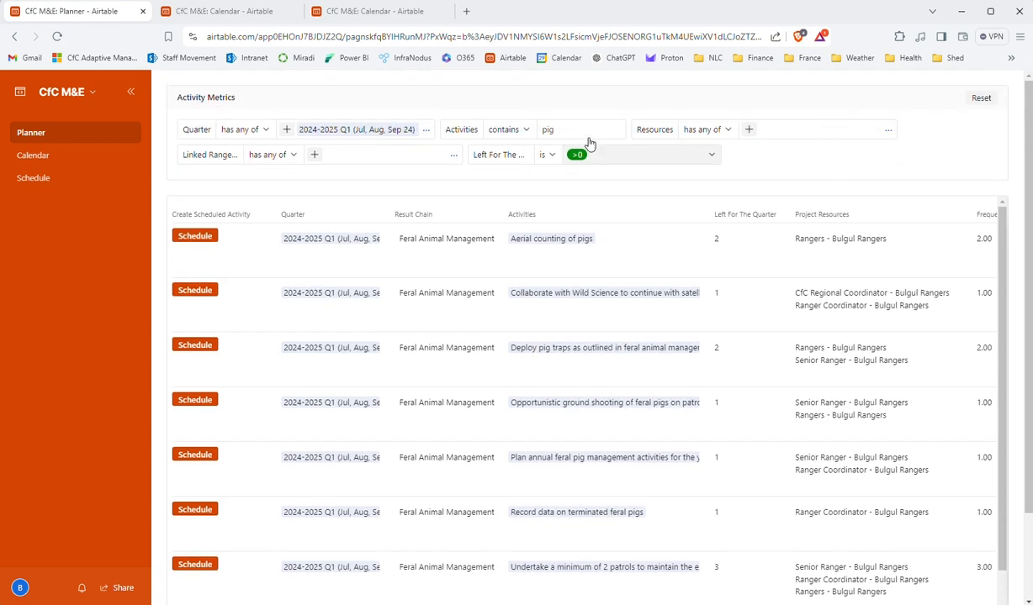
scroll(503, 380, down, 3)
scroll(504, 379, down, 1)
scroll(531, 325, up, 1)
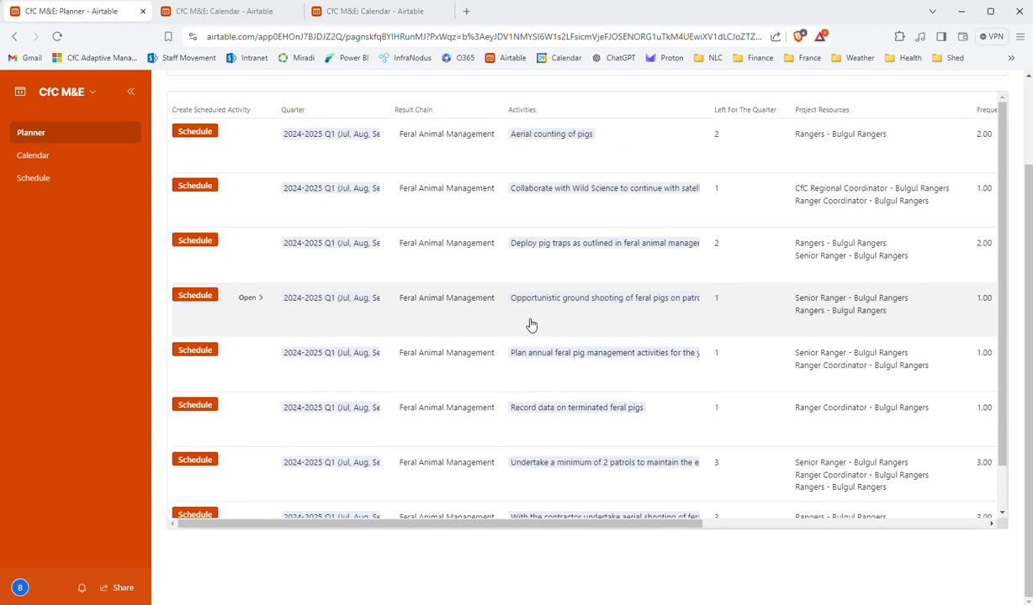